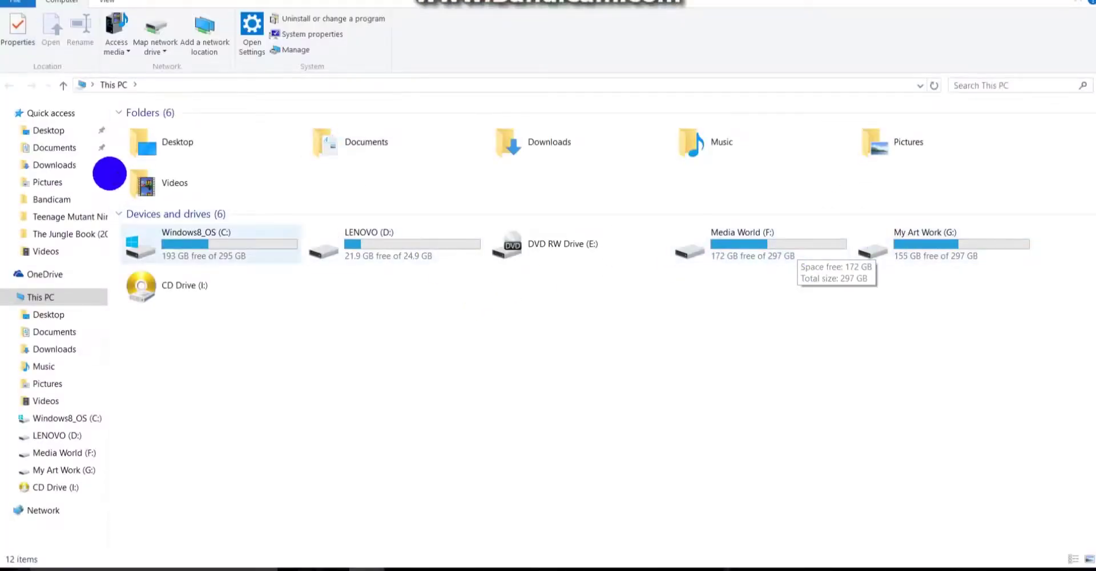
# - From Downloads, browse the Maya 2016 folder and its xForce subfolder, then run the Autodesk_Maya_2016 setup
pyautogui.click(54, 165)
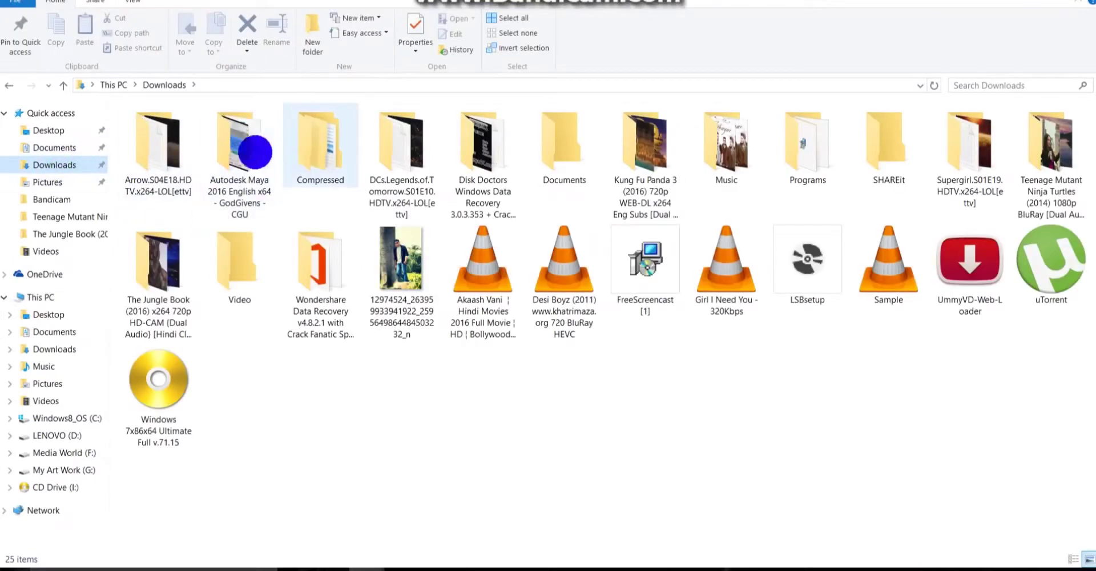
pyautogui.doubleClick(251, 160)
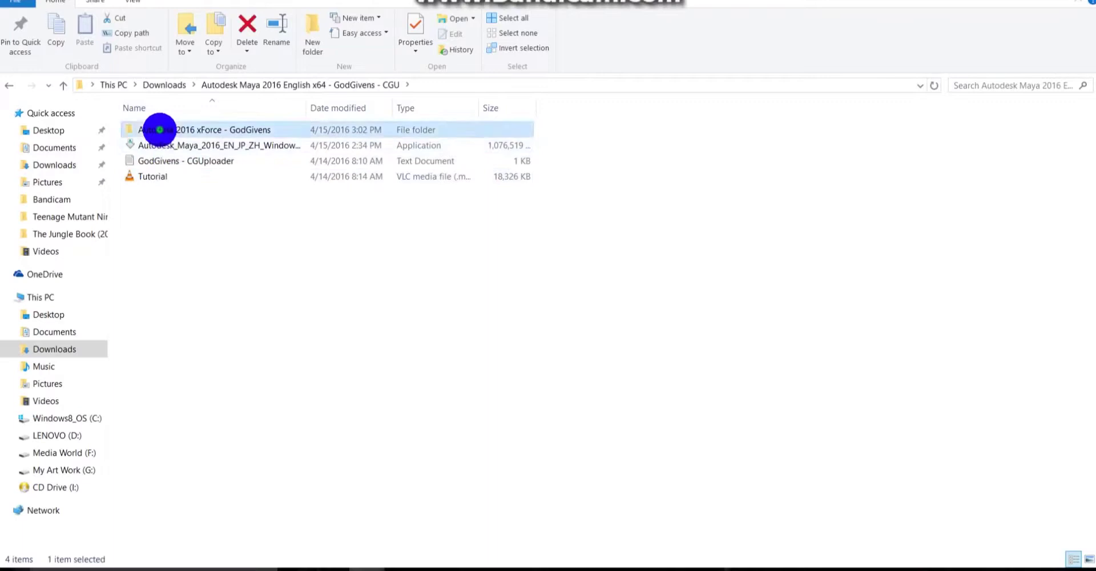
pyautogui.doubleClick(157, 130)
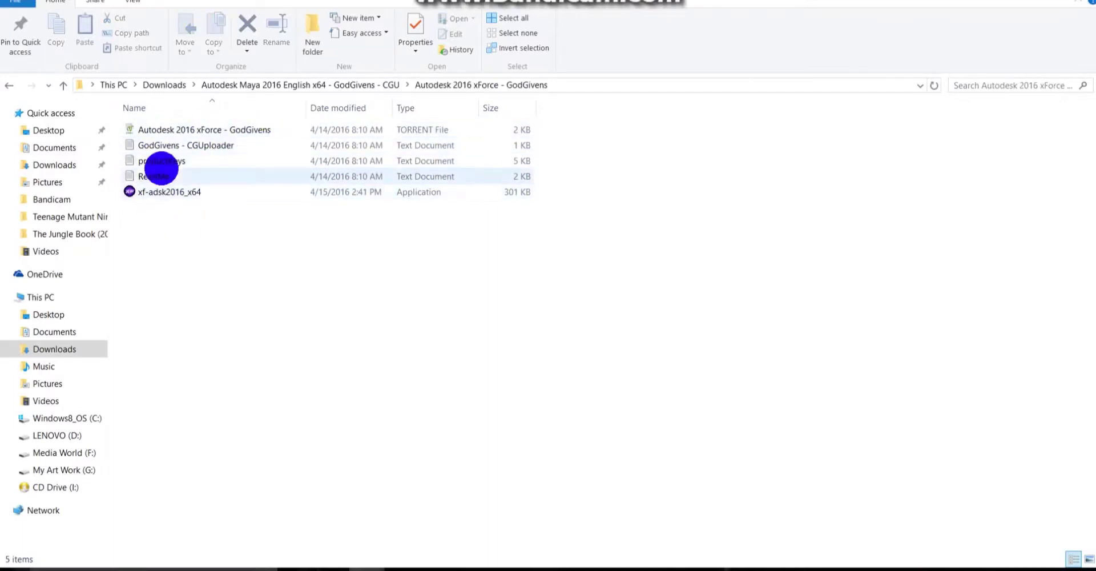
pyautogui.click(161, 151)
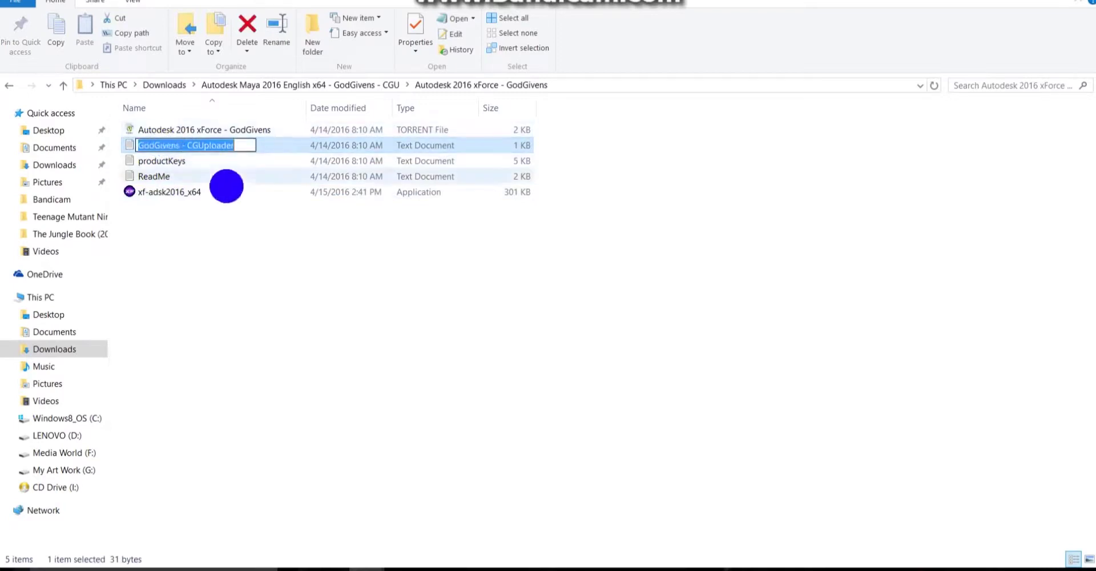
pyautogui.click(223, 192)
pyautogui.click(13, 88)
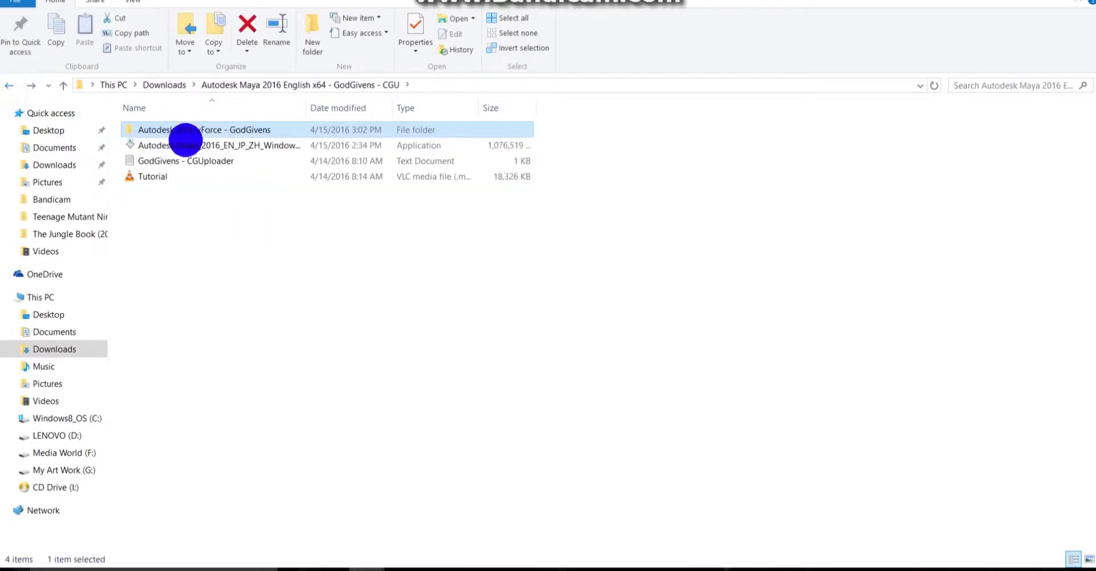
pyautogui.doubleClick(178, 145)
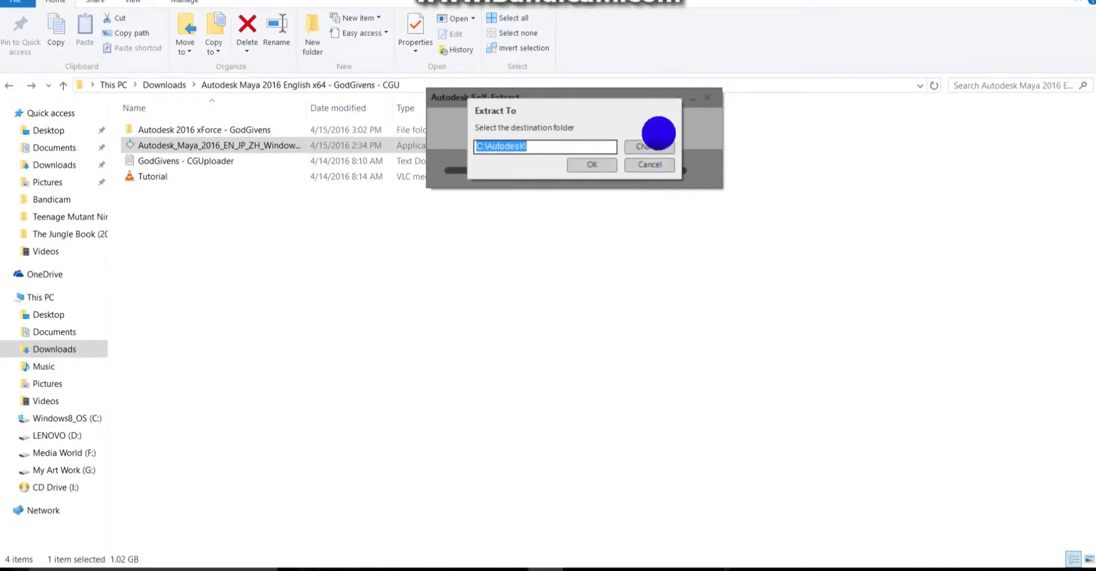
# - Dismiss the extraction prompt, choose Install, and accept the license agreement
pyautogui.click(663, 165)
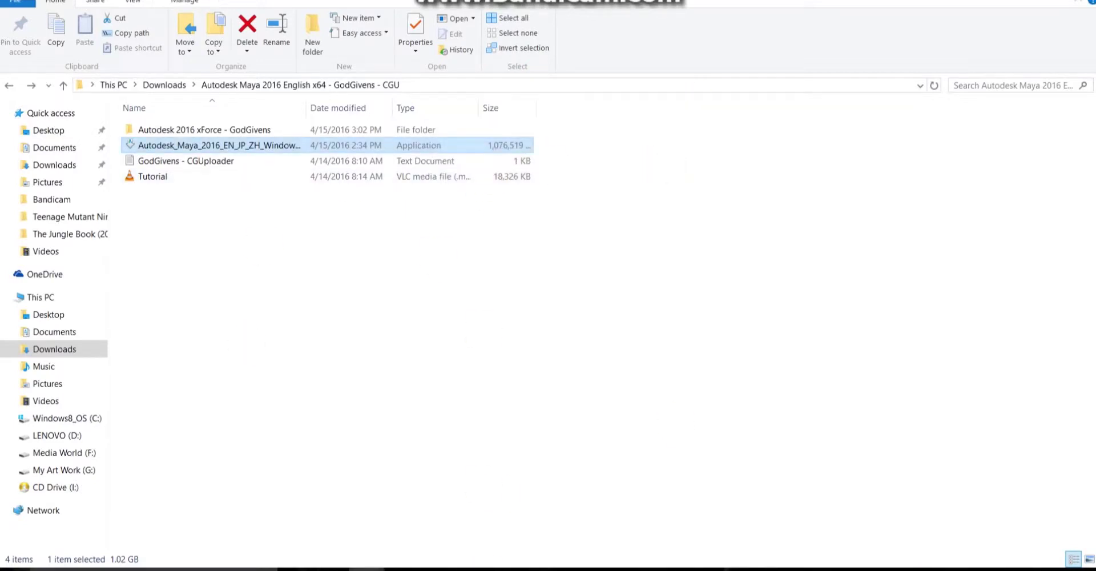
pyautogui.click(516, 568)
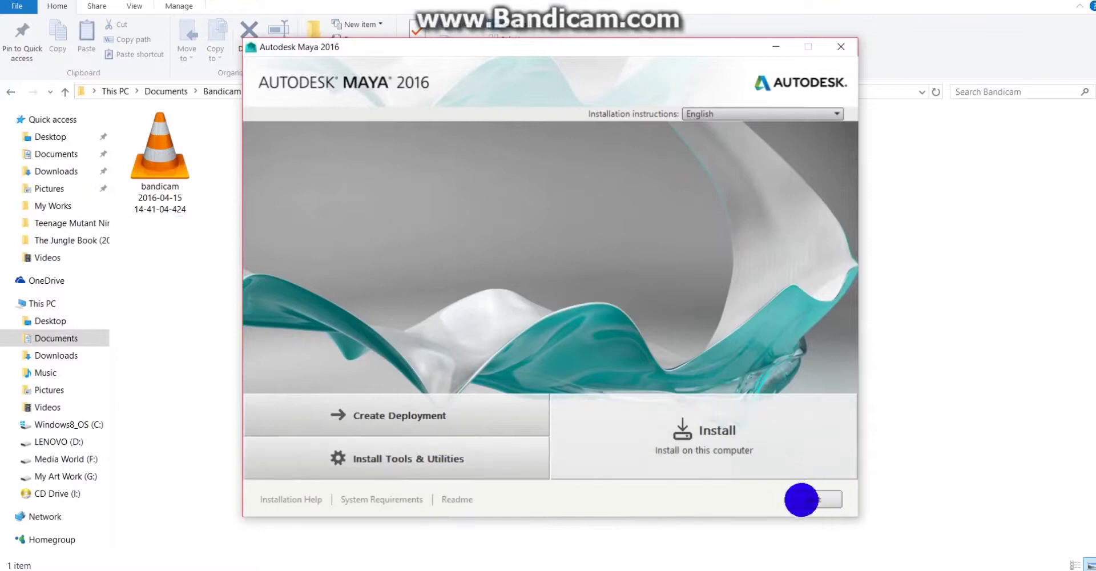
pyautogui.click(726, 432)
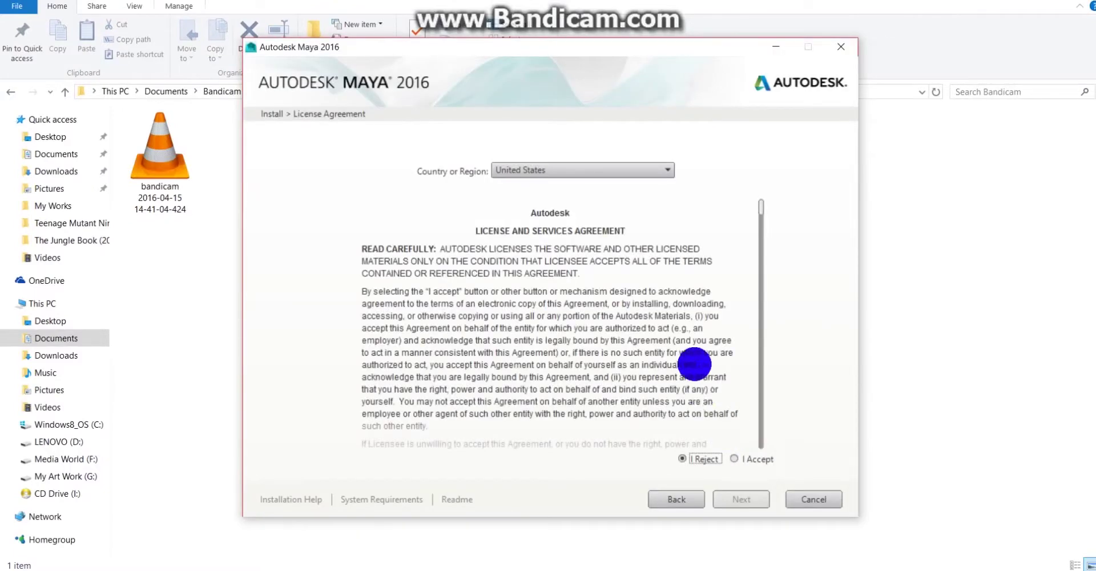
pyautogui.click(734, 458)
pyautogui.click(739, 501)
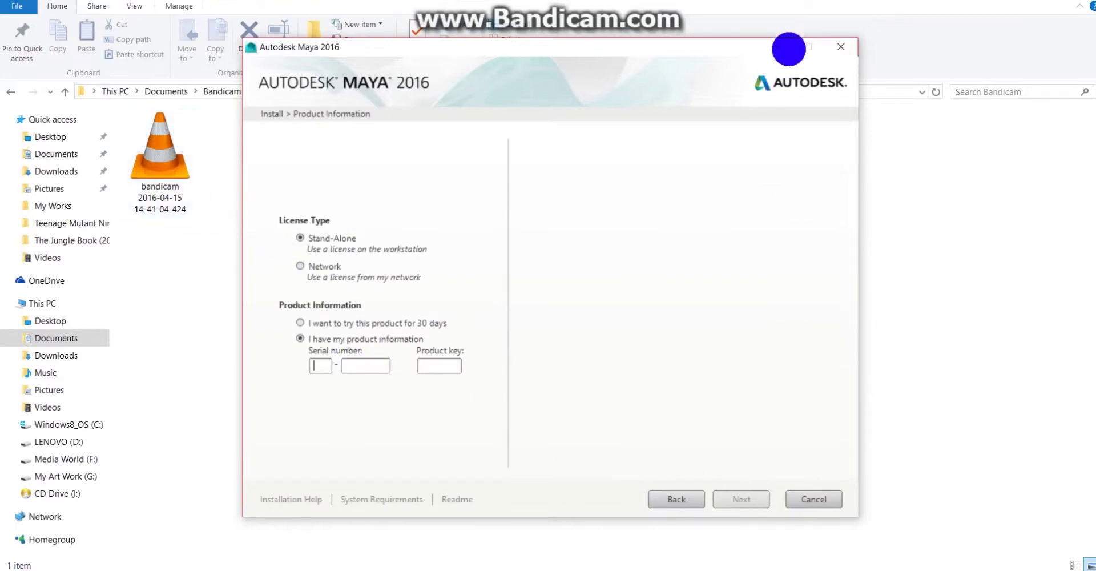
pyautogui.moveTo(56, 342)
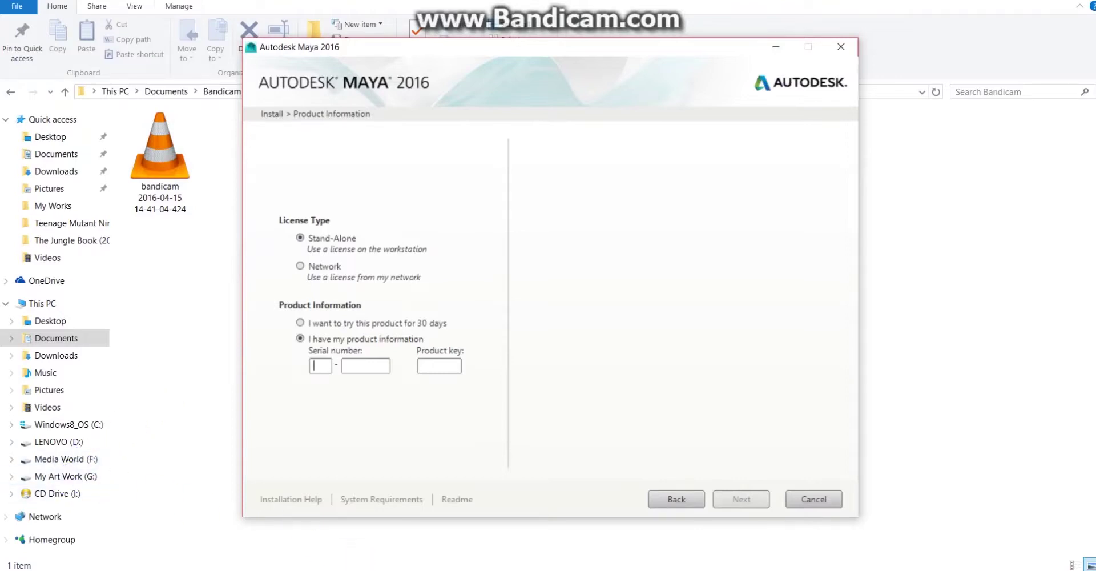
# - Read through the productKeys list from the xForce folder in Notepad, then close it
pyautogui.click(369, 510)
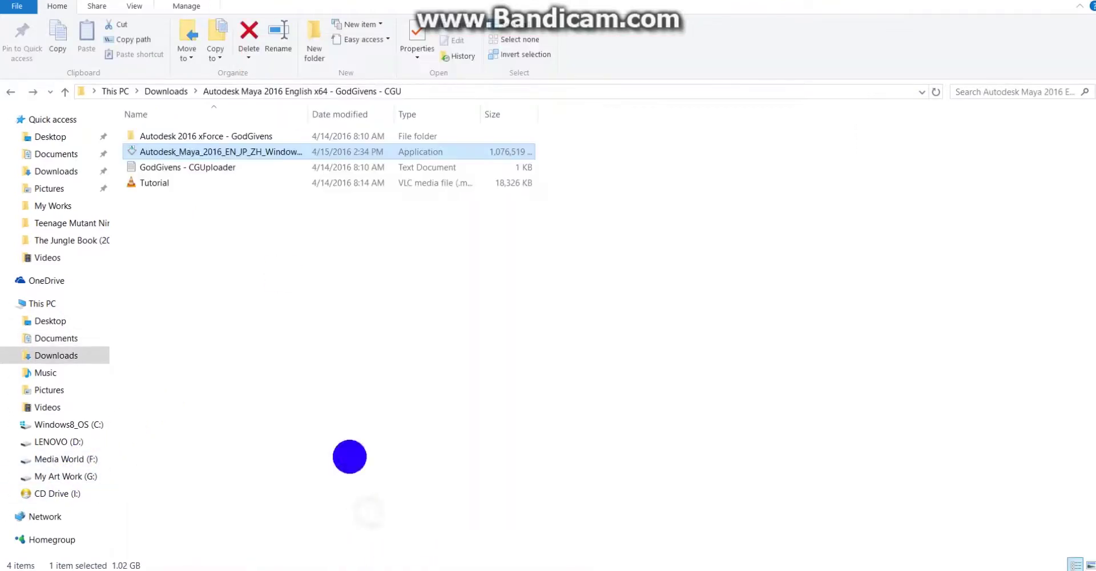
pyautogui.doubleClick(176, 132)
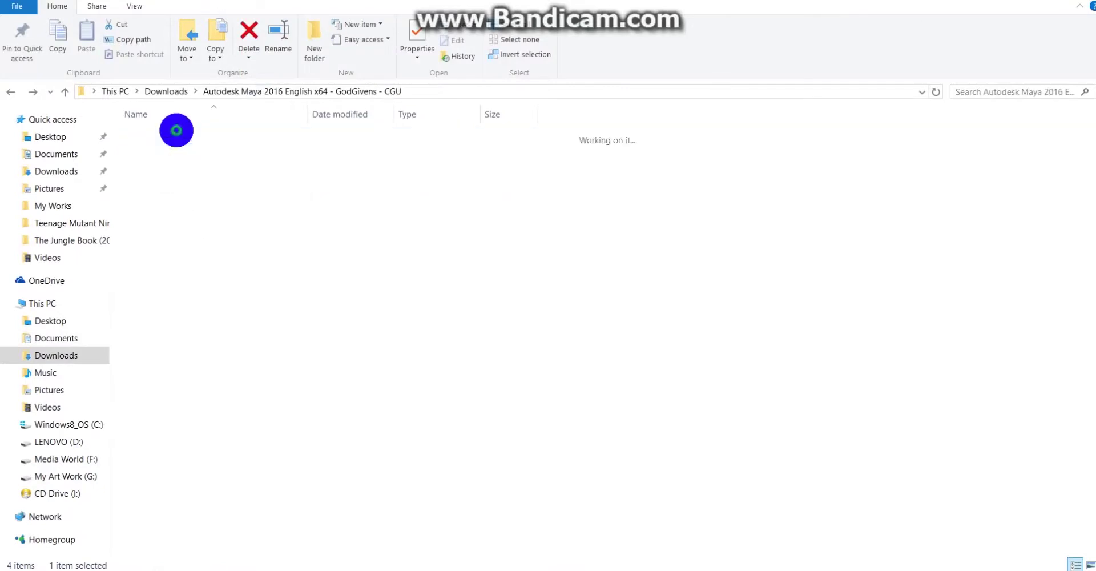
pyautogui.doubleClick(174, 171)
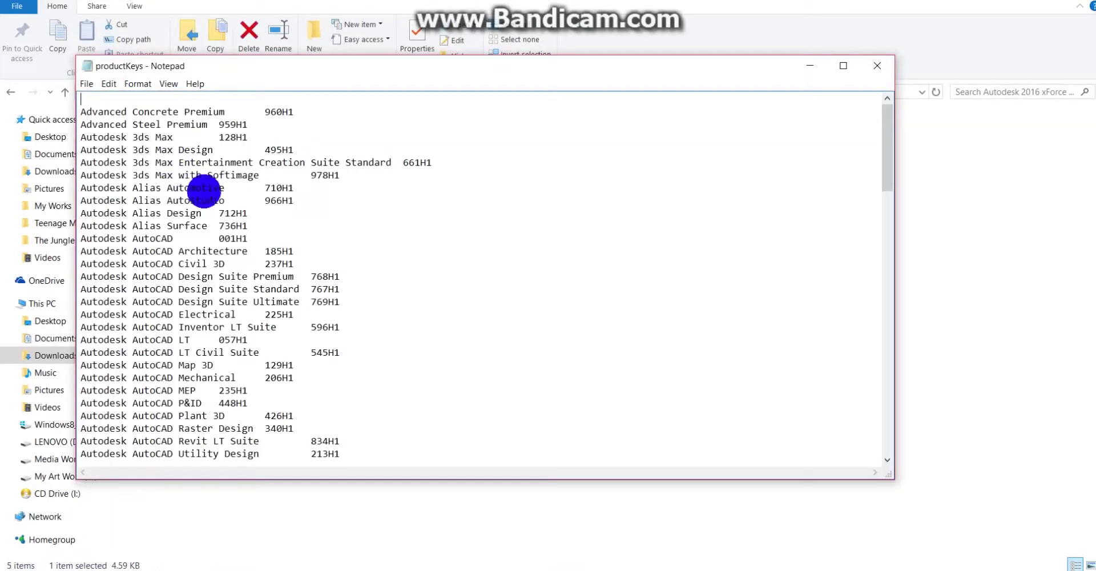
pyautogui.scroll(-13, 245, 220)
pyautogui.scroll(-18, 246, 221)
pyautogui.scroll(17, 249, 222)
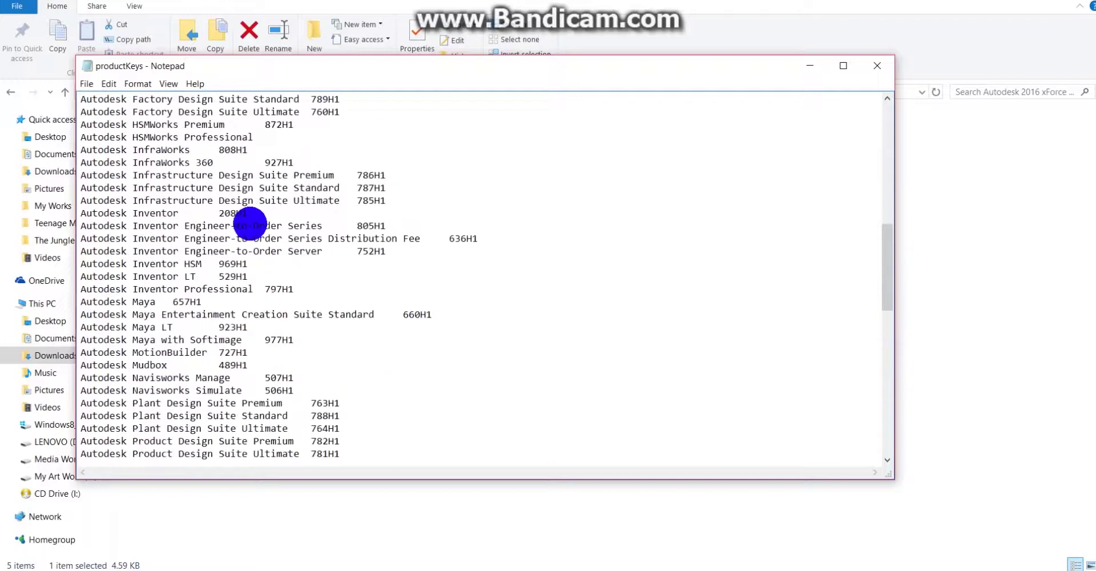
pyautogui.scroll(15, 249, 221)
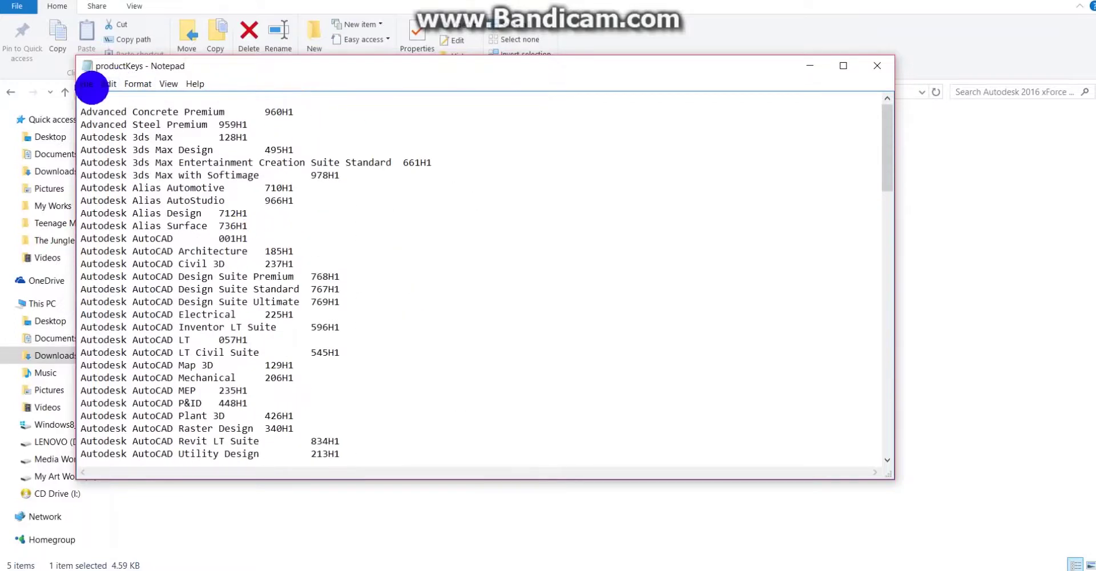
pyautogui.click(877, 66)
# - Review the GodGivens note and ReadMe instructions, then launch the xf-adsk2016_x64 keygen
pyautogui.click(217, 152)
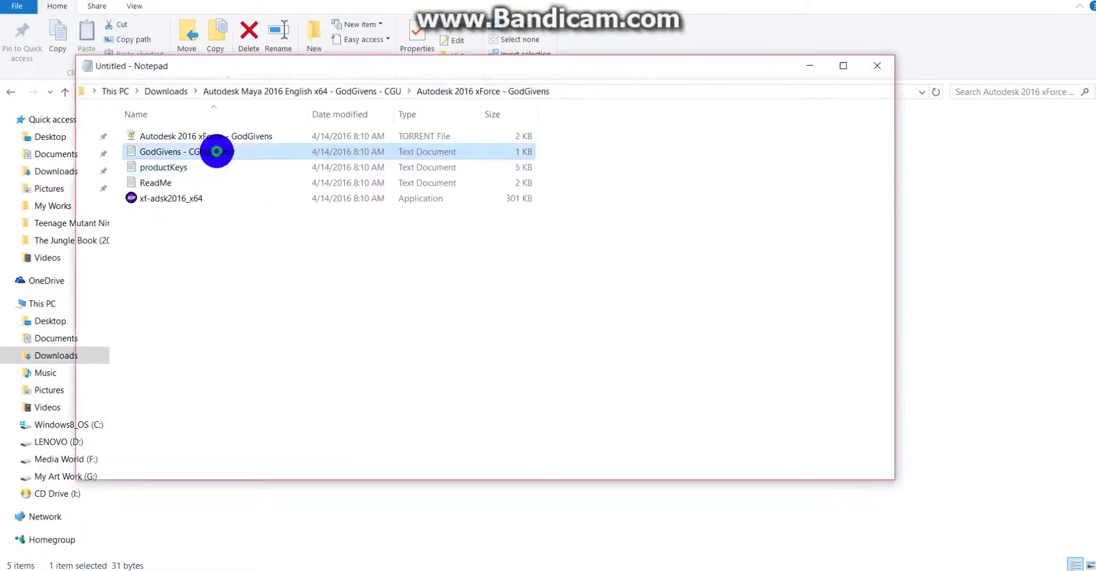
pyautogui.click(873, 67)
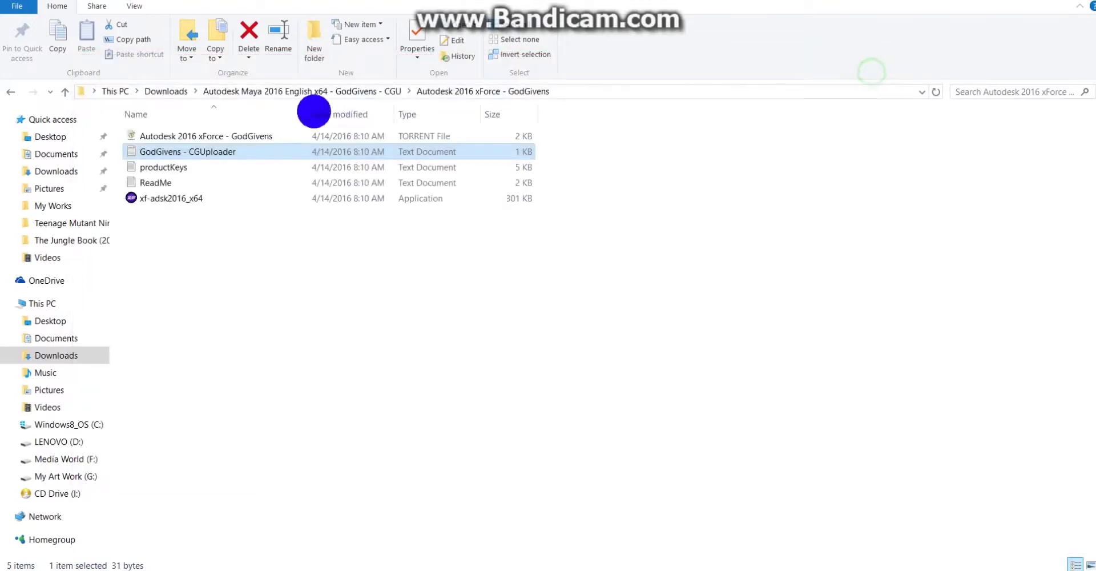
pyautogui.doubleClick(168, 182)
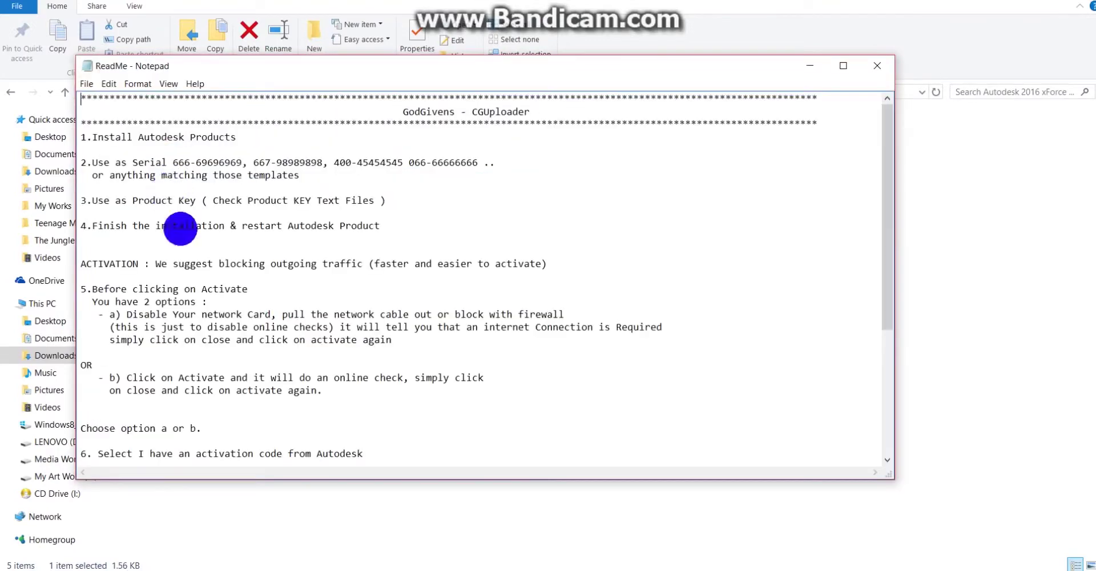
pyautogui.scroll(-5, 221, 368)
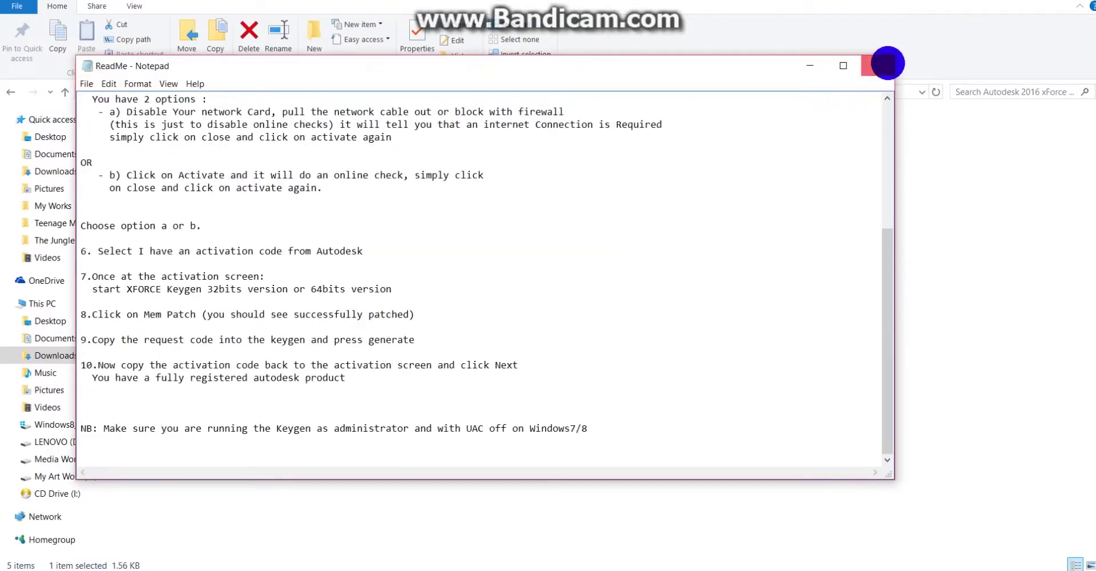
pyautogui.click(887, 63)
pyautogui.doubleClick(260, 198)
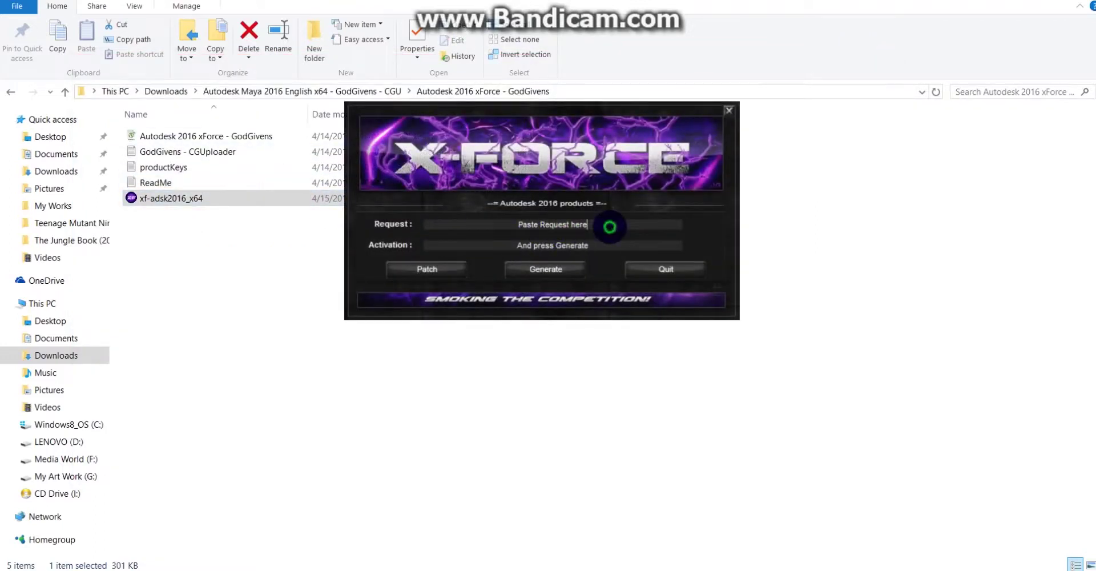
# - Close the keygen and select the 'try this product for 30 days' option on Product Information
pyautogui.click(728, 110)
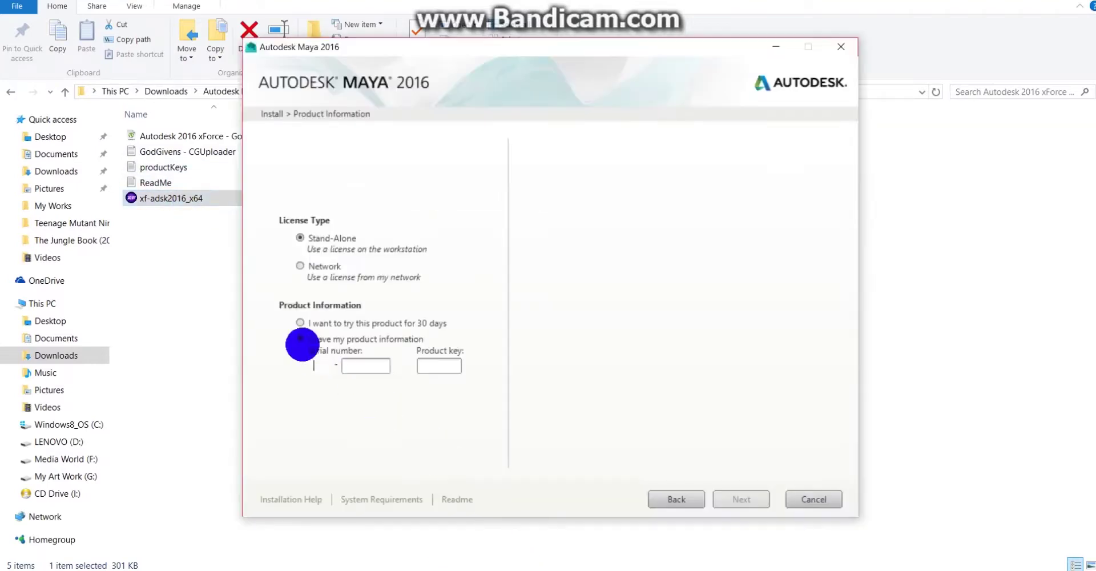
pyautogui.click(299, 323)
pyautogui.click(741, 499)
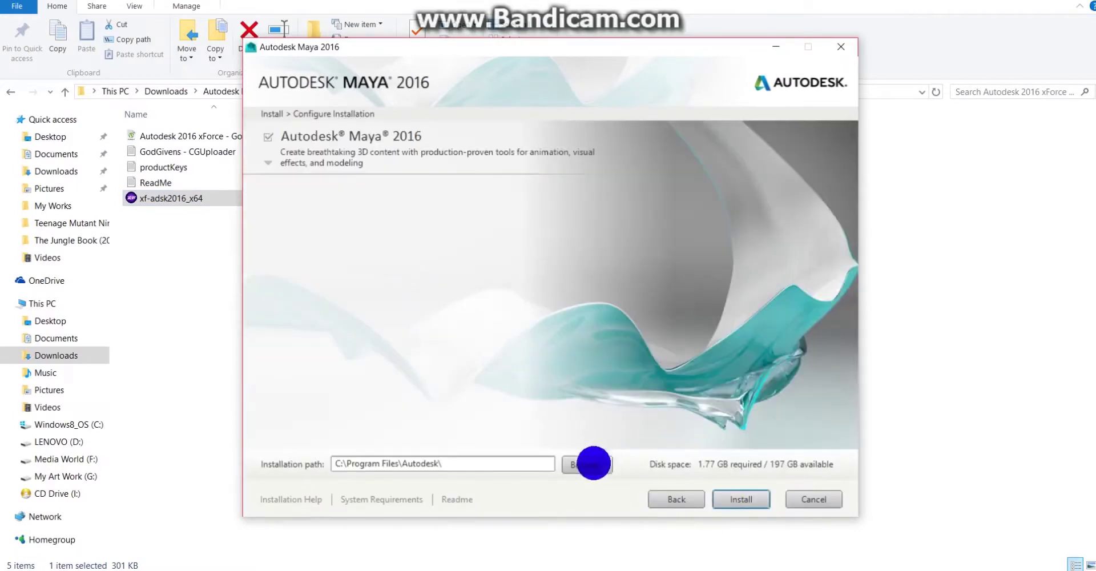
pyautogui.click(662, 495)
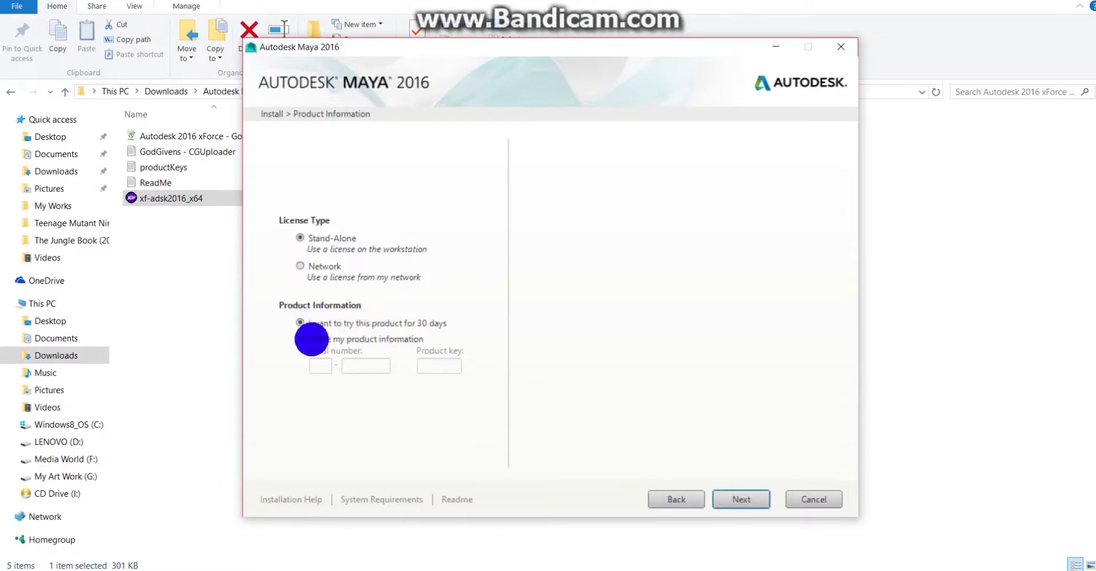
pyautogui.click(301, 339)
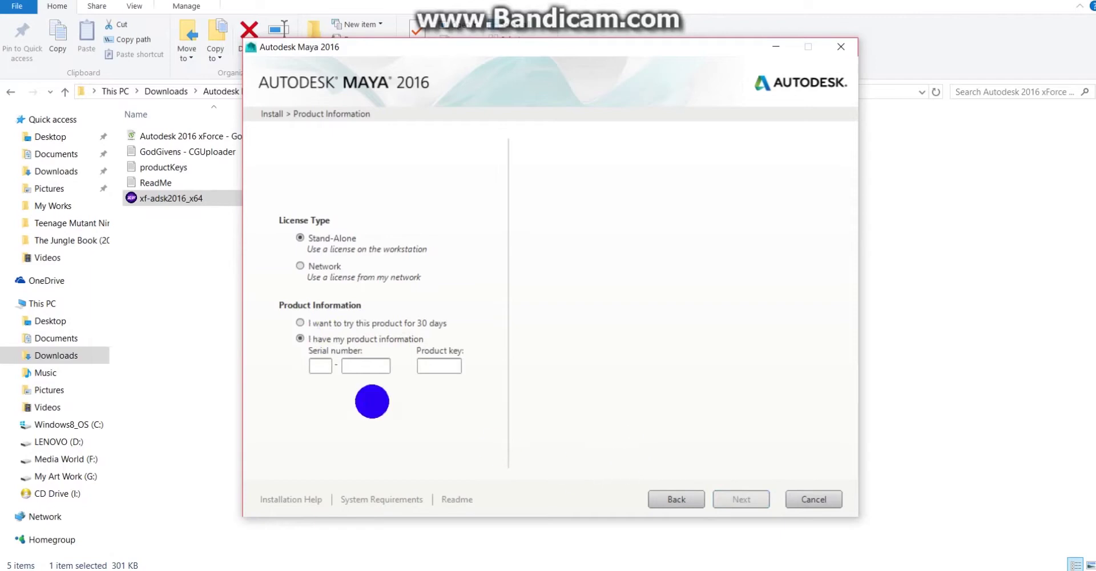
pyautogui.click(168, 320)
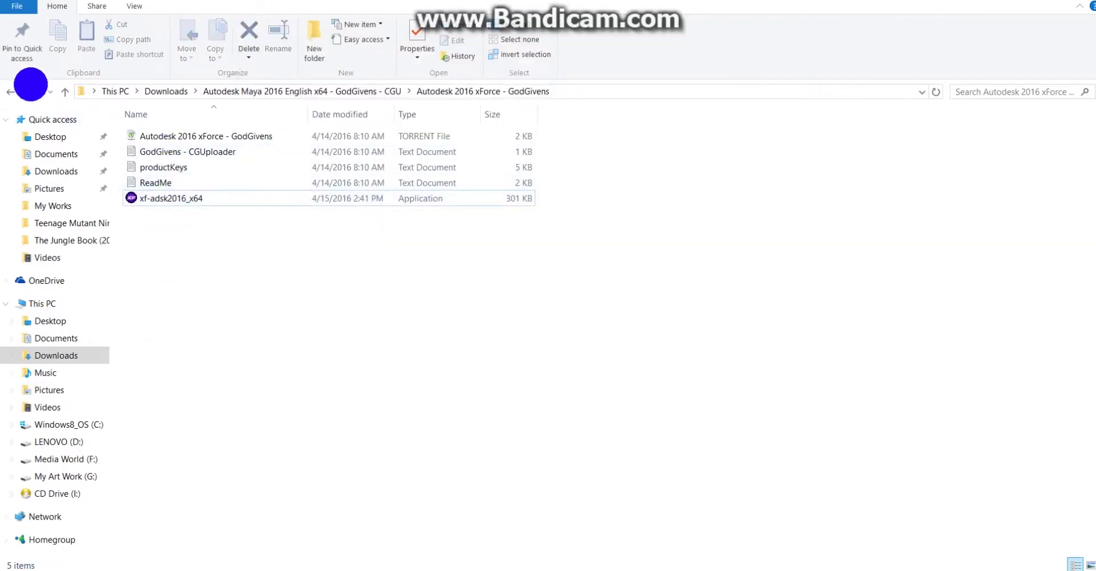
pyautogui.click(10, 92)
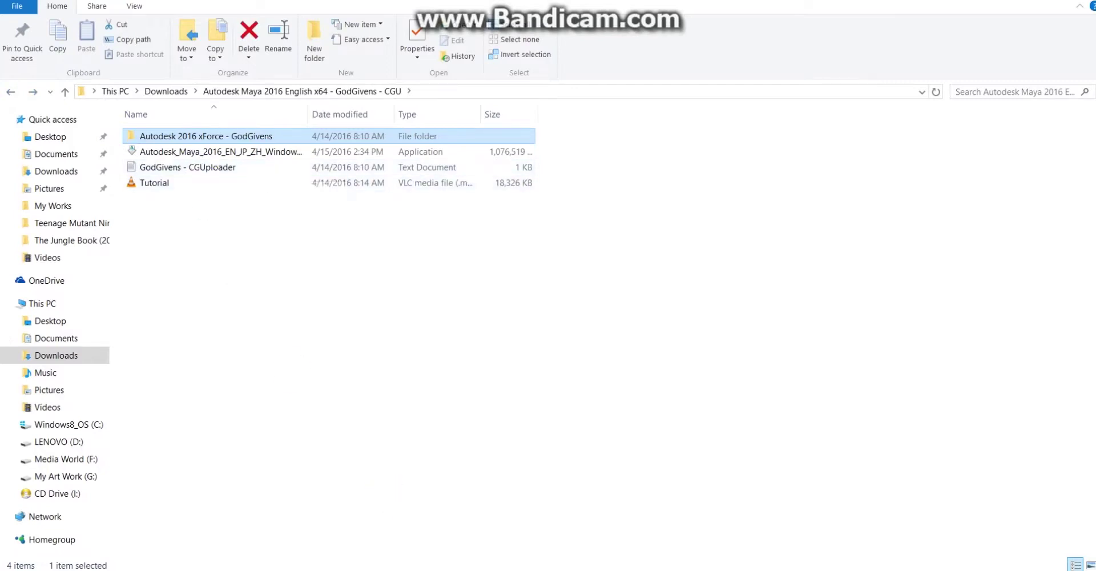
pyautogui.hotkey('alt', 'Tab')
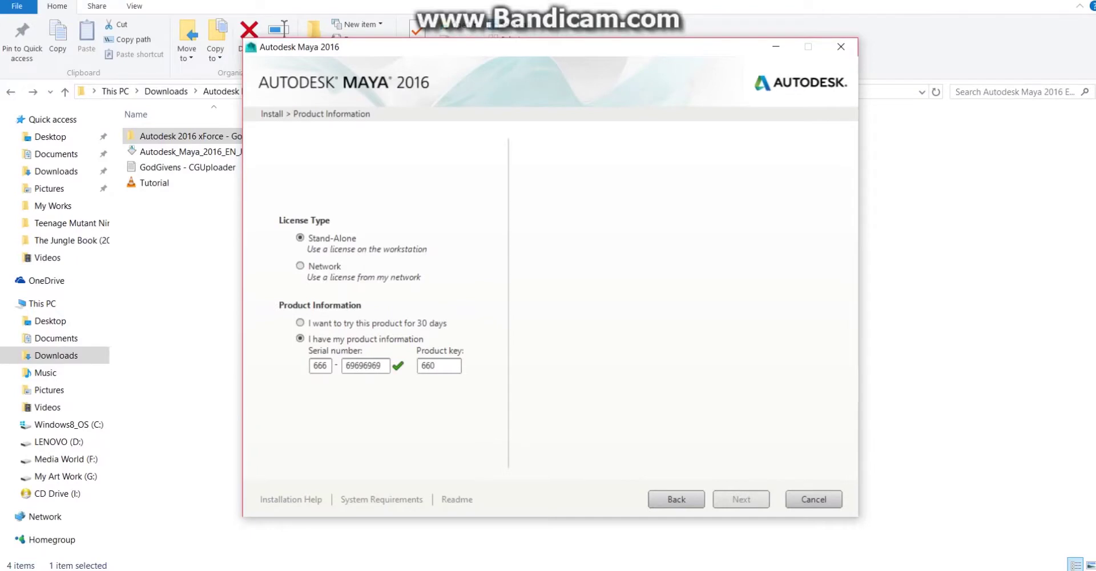
pyautogui.write('H1')
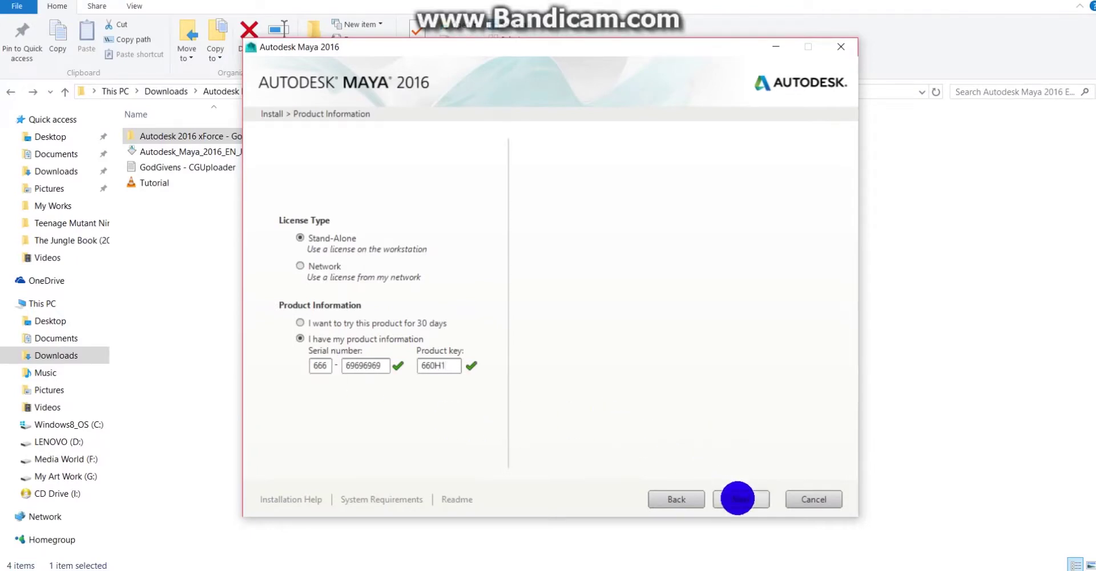
pyautogui.click(738, 498)
pyautogui.click(747, 494)
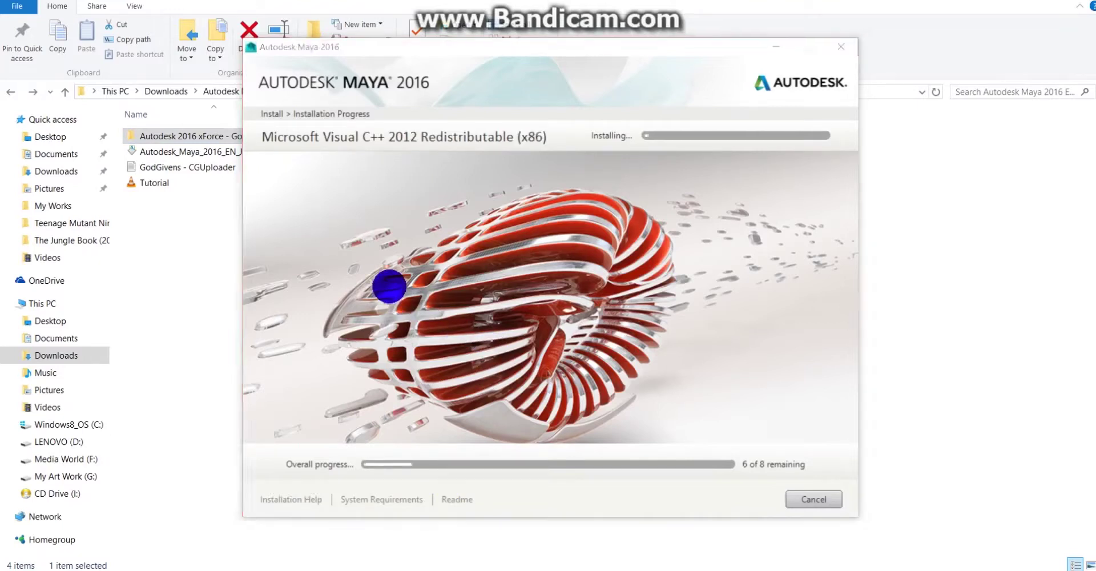
# - Bring the installer forward and let it progress to 2 of 8 components remaining
pyautogui.click(808, 49)
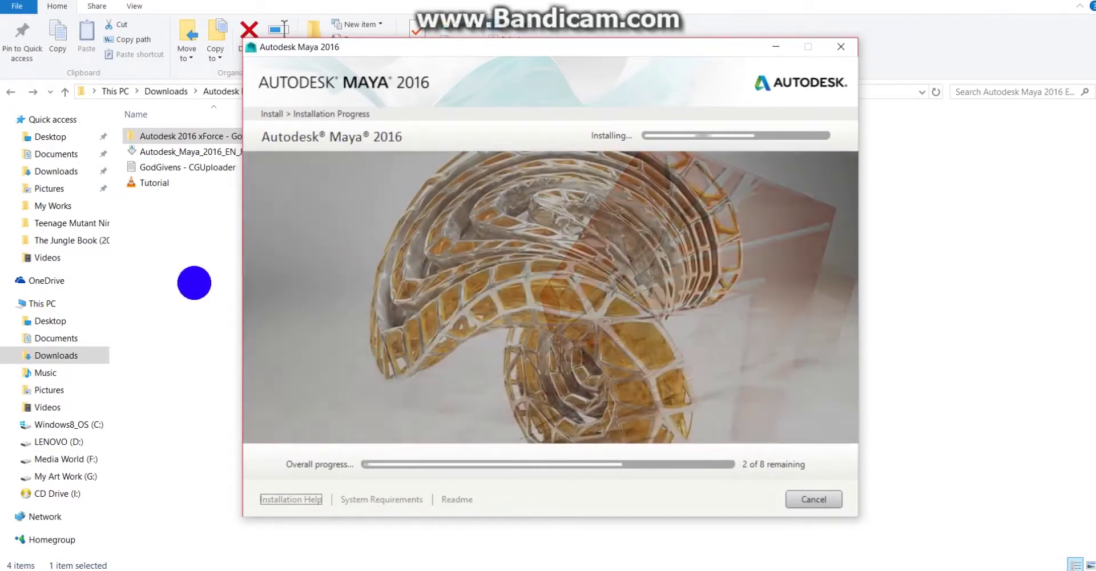
# - Open the xForce folder's productKeys list maximized in Notepad, then return to the Maya installer
pyautogui.doubleClick(161, 137)
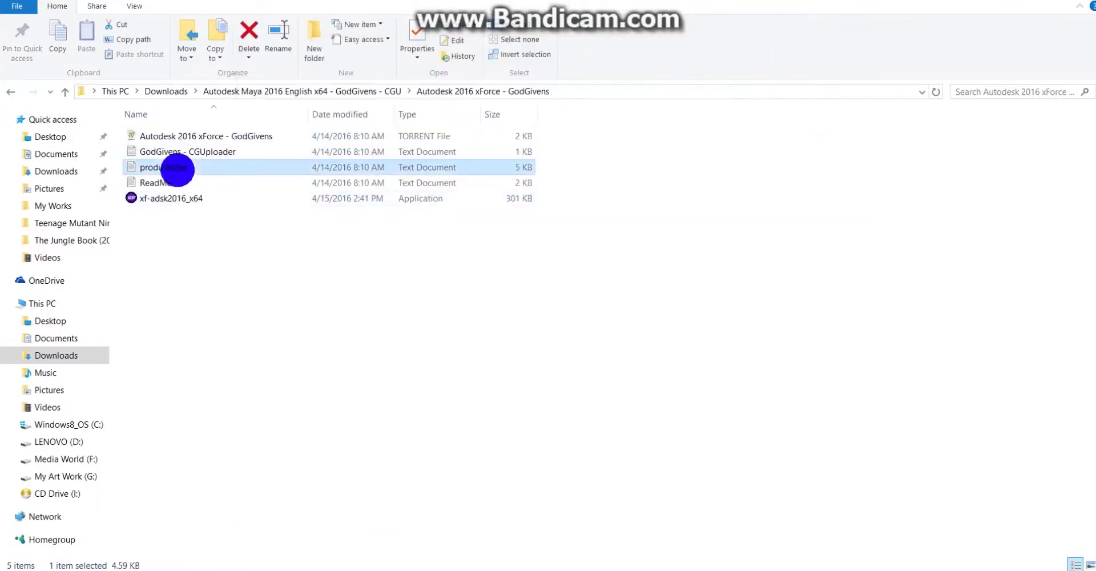
pyautogui.doubleClick(171, 167)
pyautogui.scroll(-10, 277, 350)
pyautogui.scroll(10, 226, 365)
pyautogui.click(843, 66)
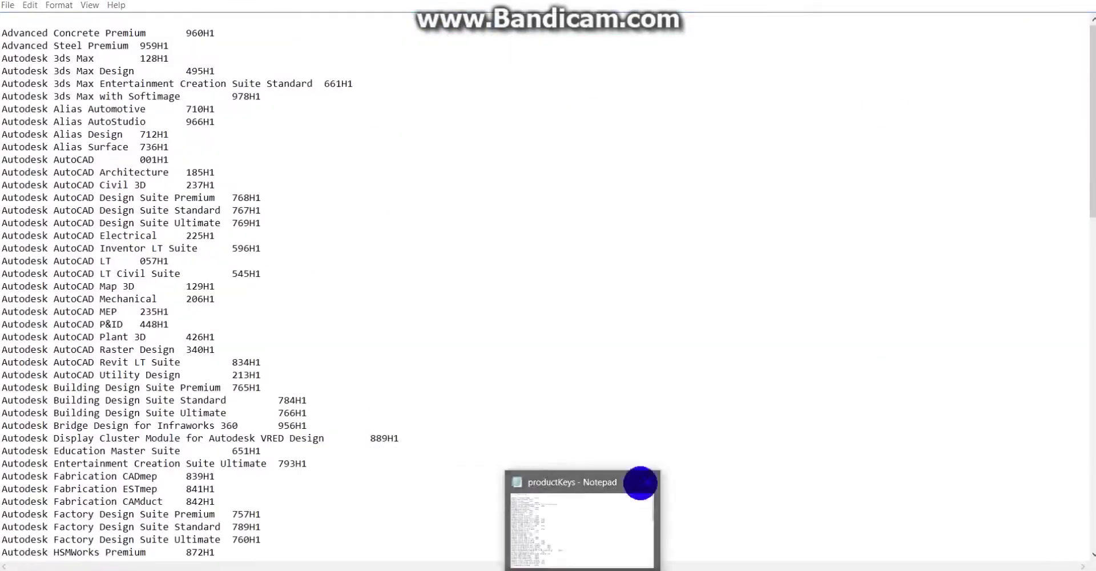
pyautogui.click(641, 568)
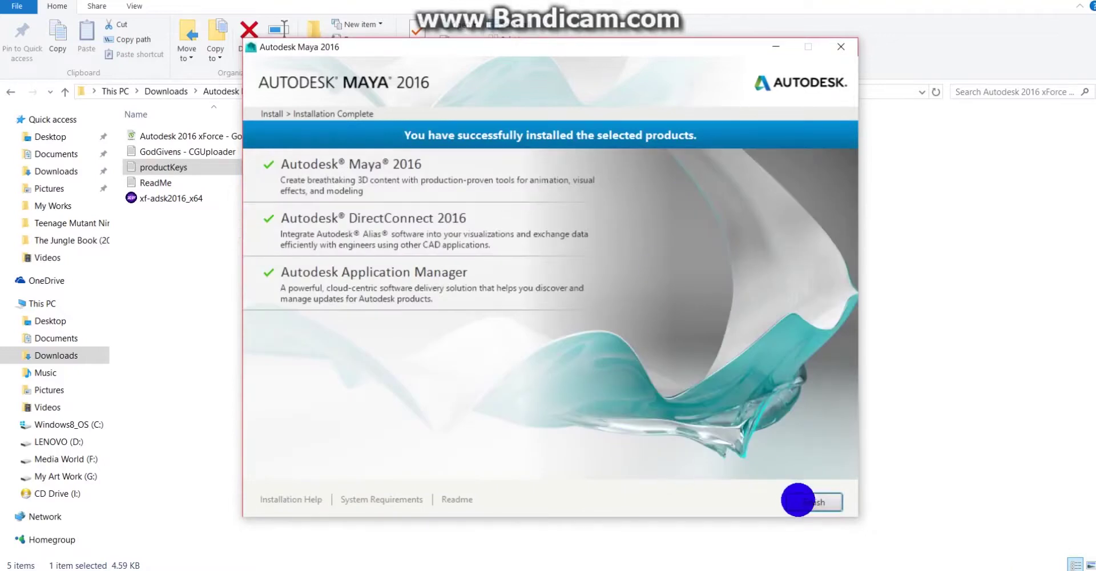
# - Finish the successful Maya 2016 installation and close the installer
pyautogui.click(796, 500)
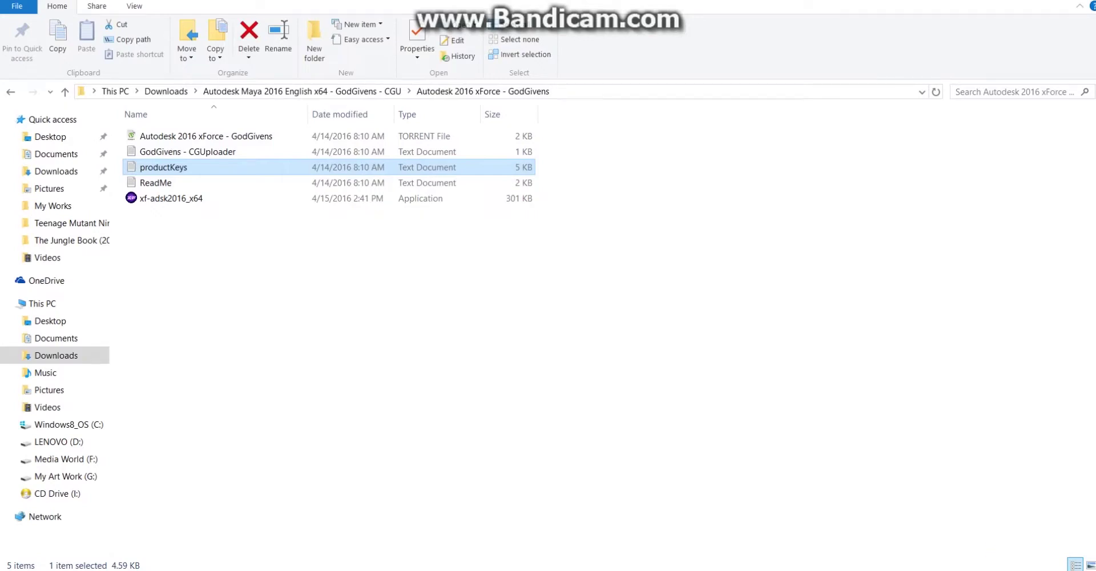
# - Close the Chrome window and launch Autodesk Maya 2016 from the Start menu's Recently added list
pyautogui.click(890, 451)
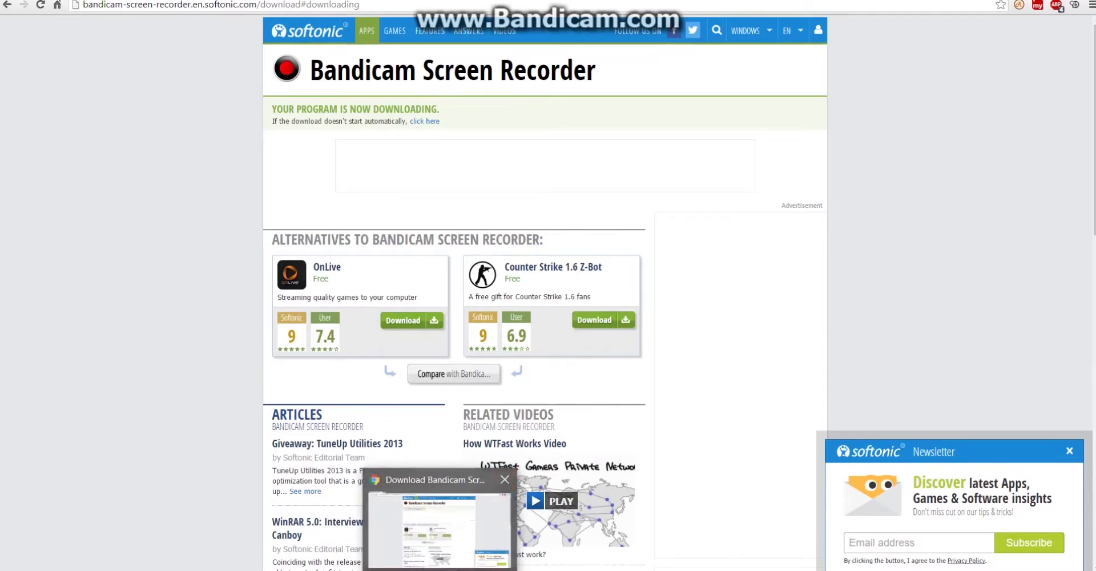
pyautogui.rightClick(440, 557)
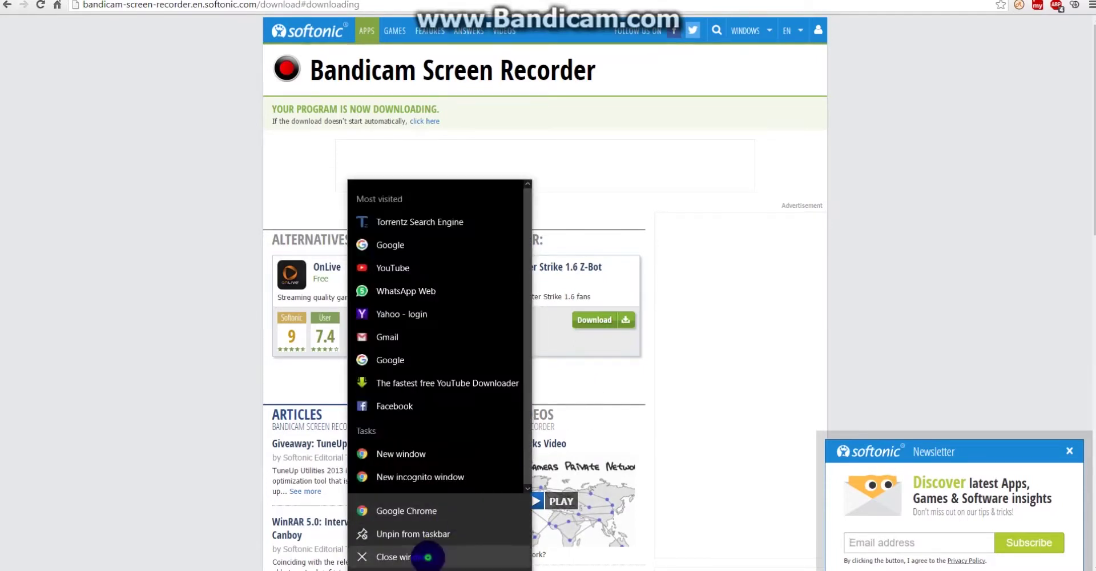
pyautogui.click(428, 556)
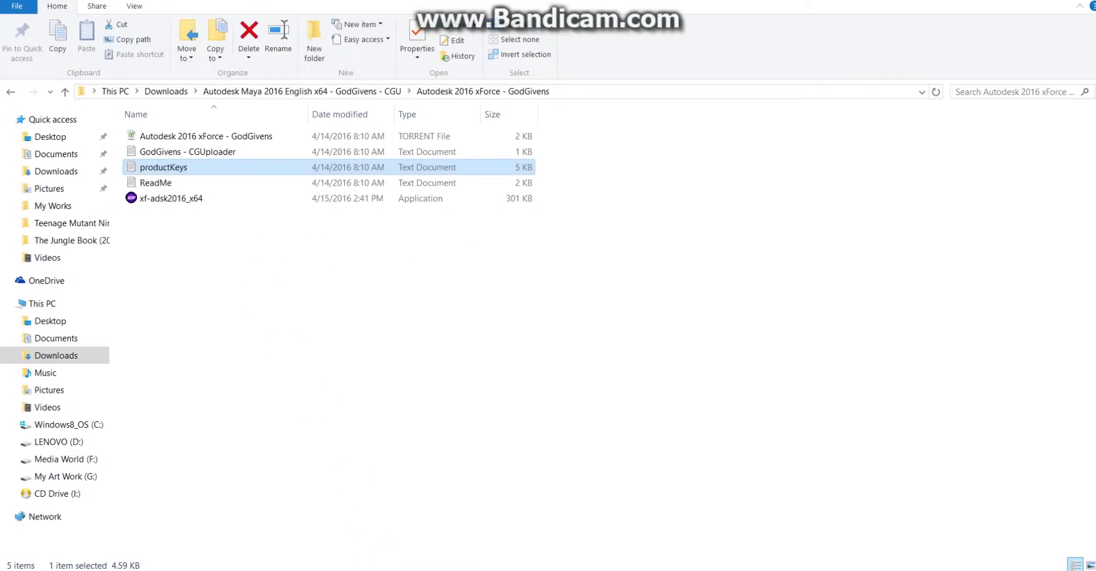
pyautogui.press('super')
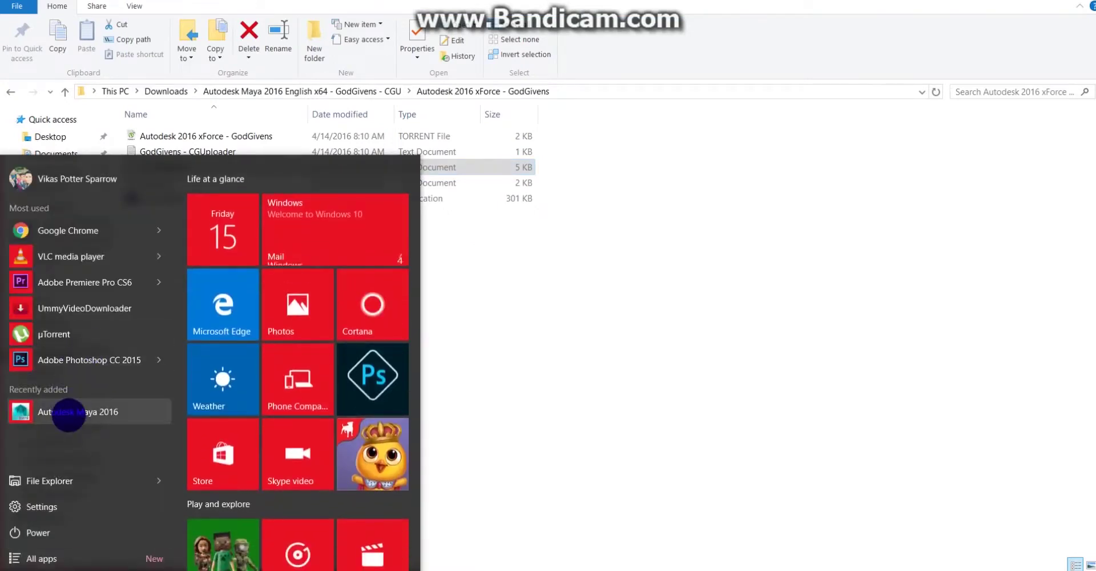
pyautogui.click(69, 415)
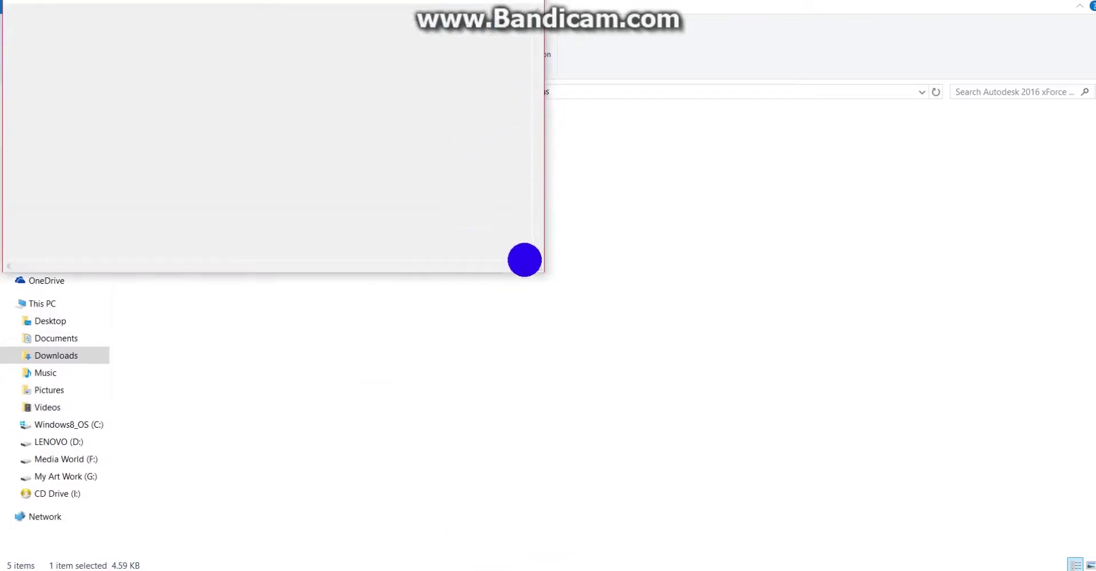
# - Agree to the privacy statement, choose offline activation, and select the request code shown
pyautogui.click(701, 444)
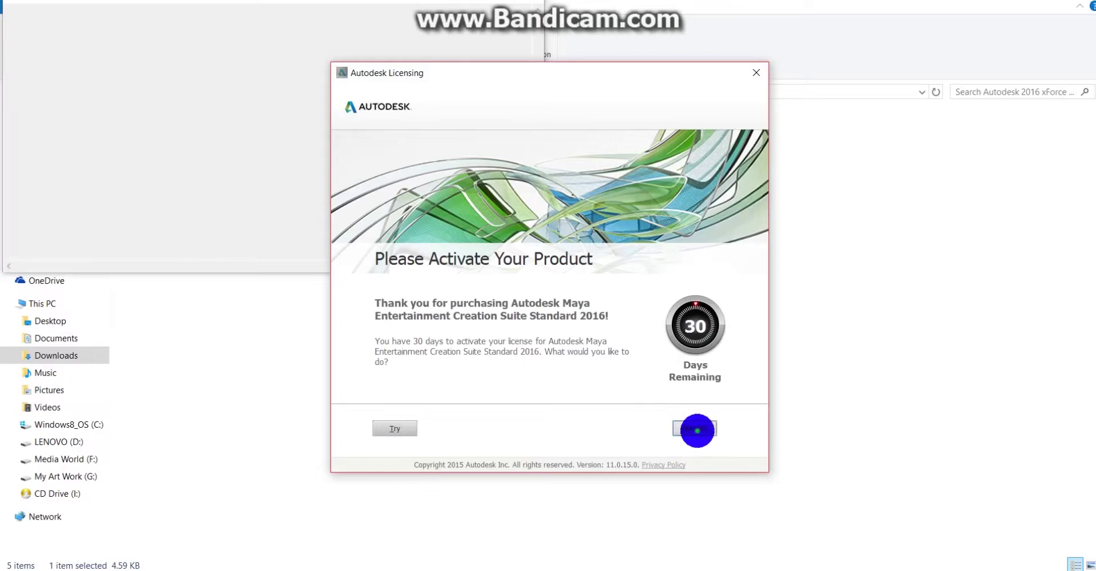
pyautogui.click(696, 430)
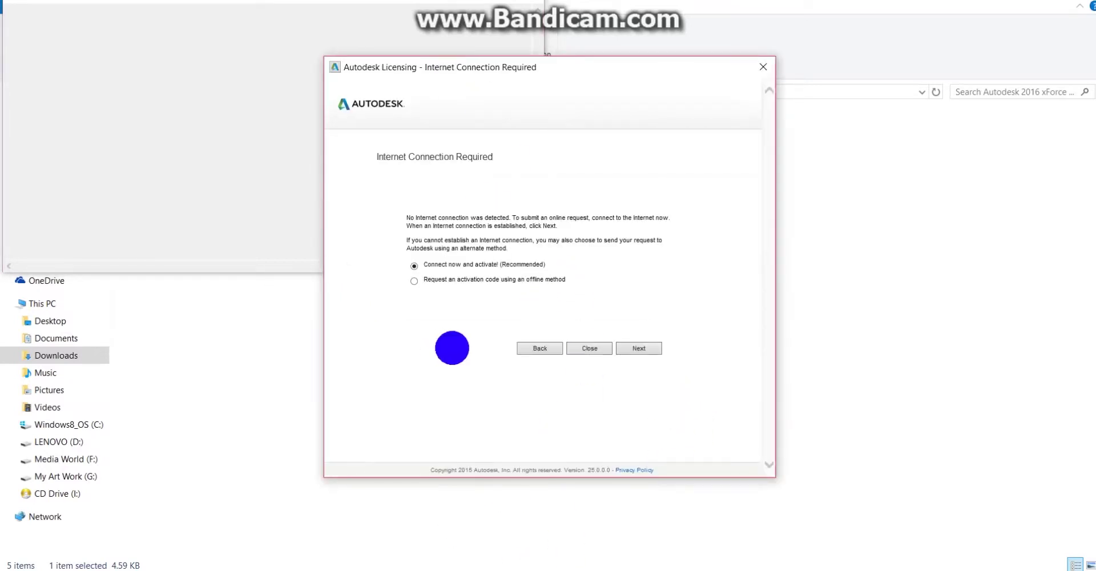
pyautogui.click(441, 279)
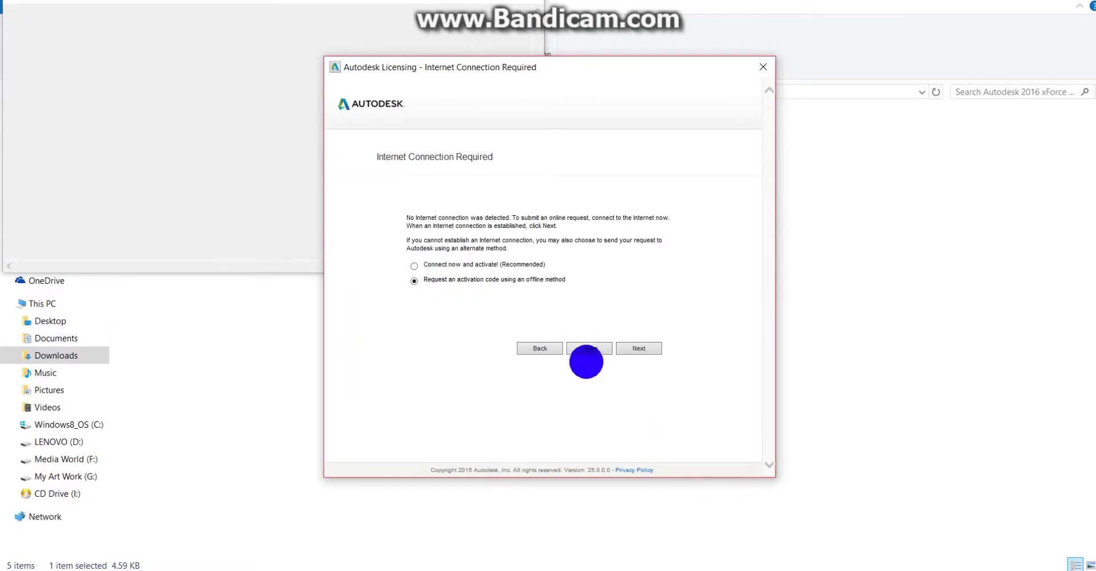
pyautogui.click(640, 351)
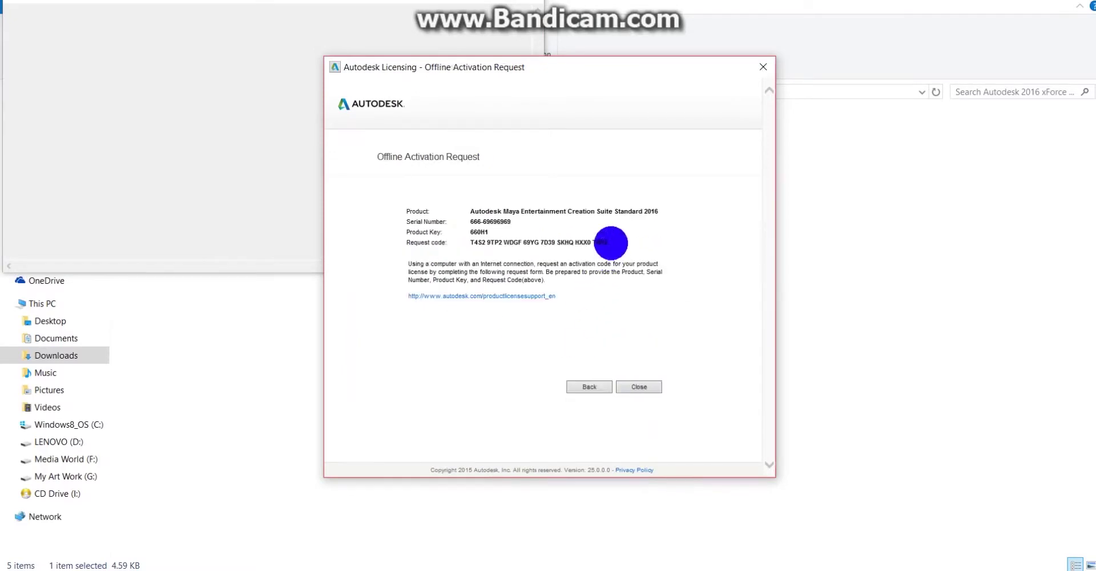
pyautogui.moveTo(607, 241); pyautogui.dragTo(488, 241)
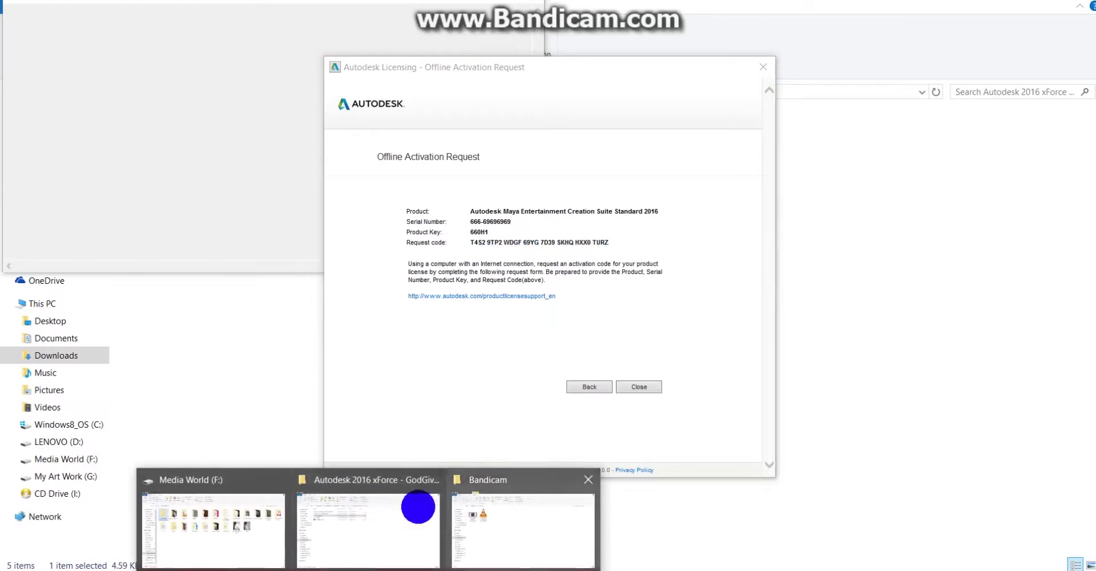
pyautogui.click(404, 507)
# - Run the xf-adsk2016_x64 keygen as administrator, paste in the request code, and generate an activation code
pyautogui.click(186, 198)
pyautogui.rightClick(187, 198)
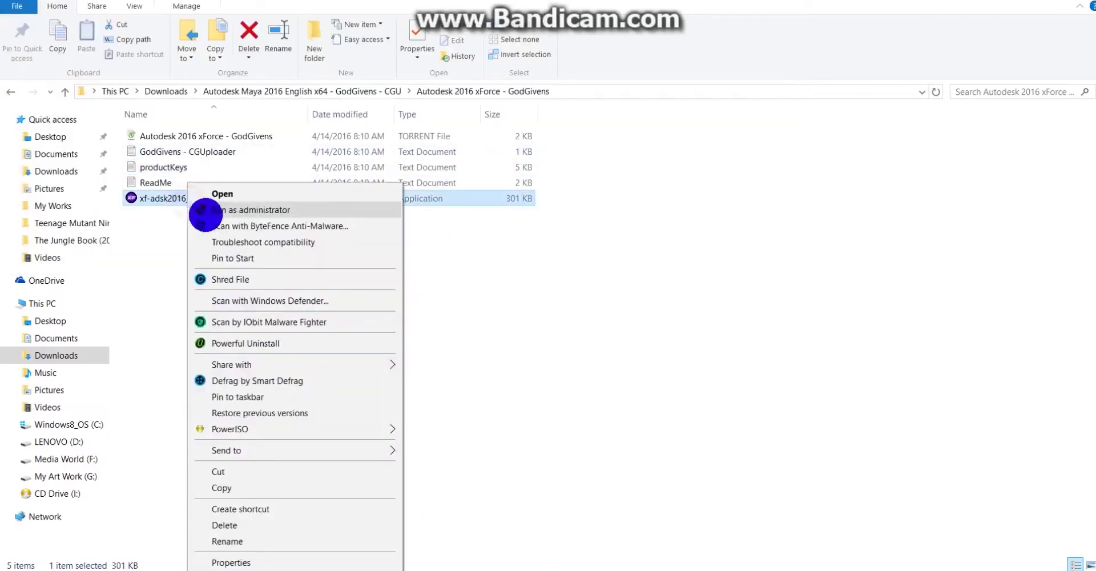
pyautogui.click(265, 210)
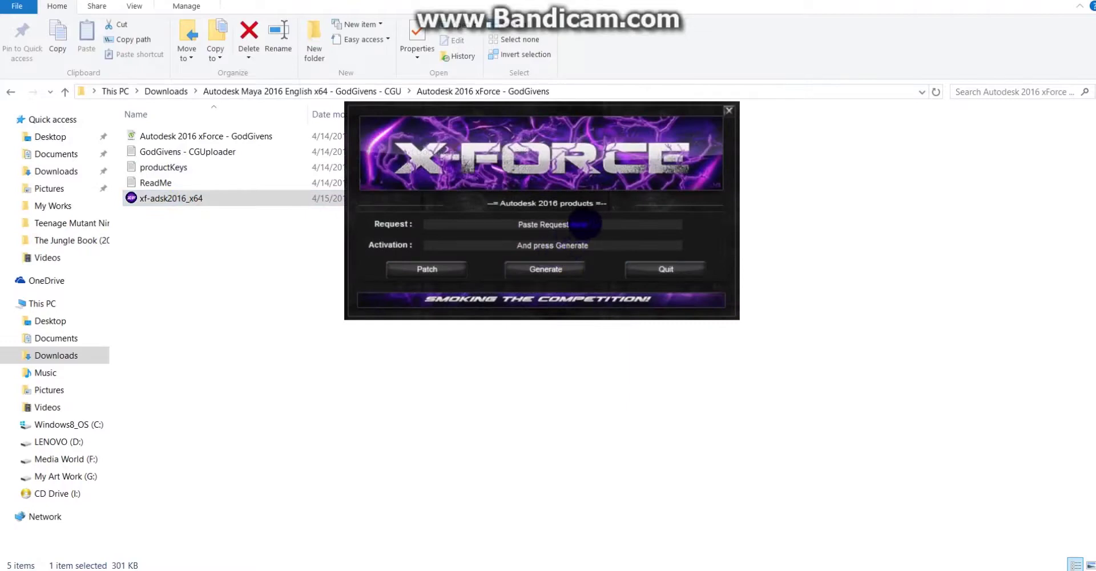
pyautogui.moveTo(585, 222); pyautogui.dragTo(473, 224)
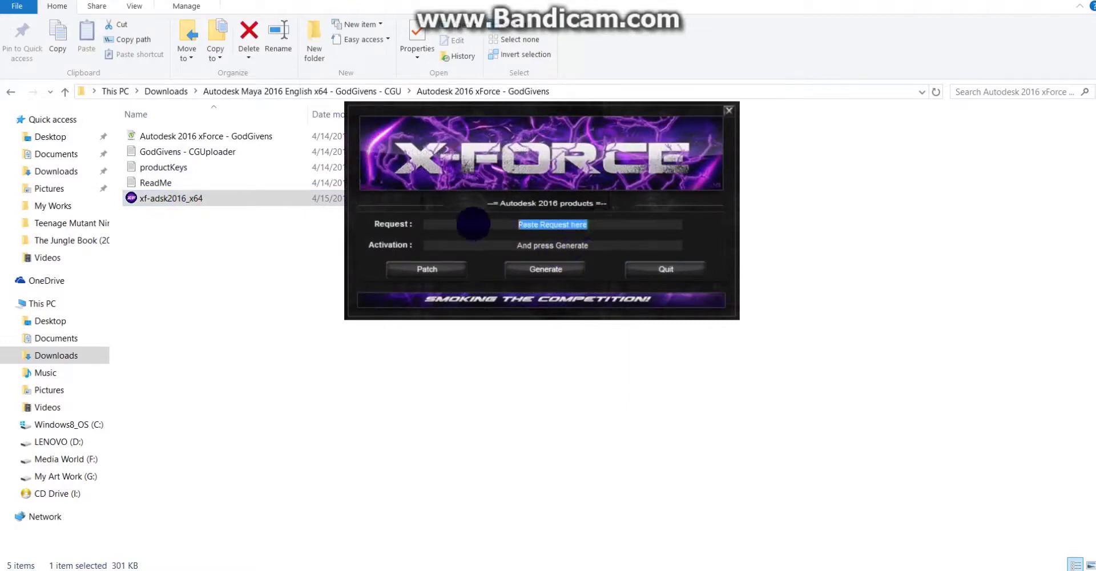
pyautogui.hotkey('ctrl', 'v')
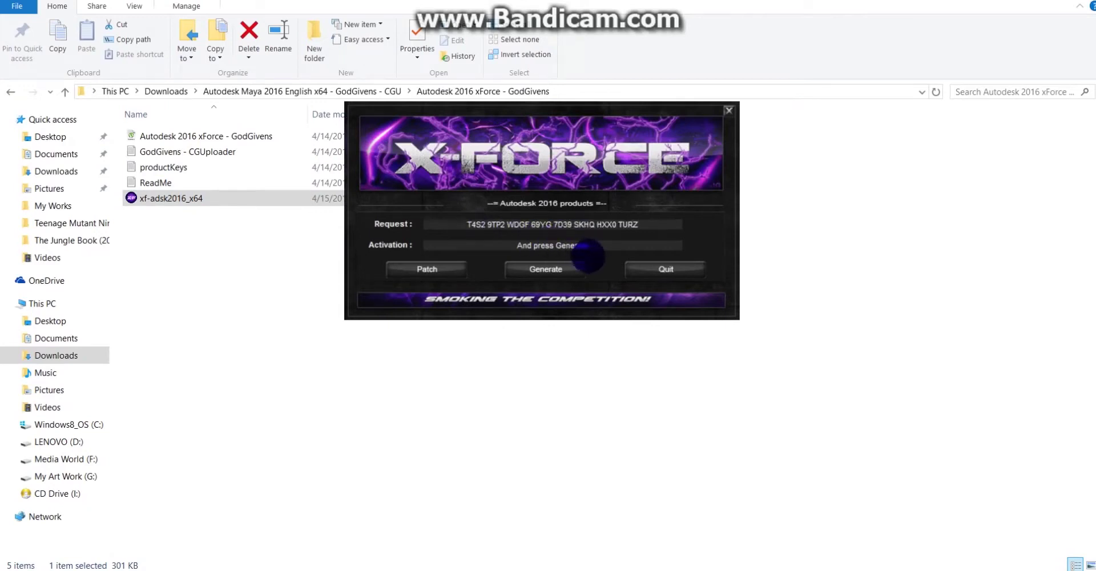
pyautogui.click(558, 269)
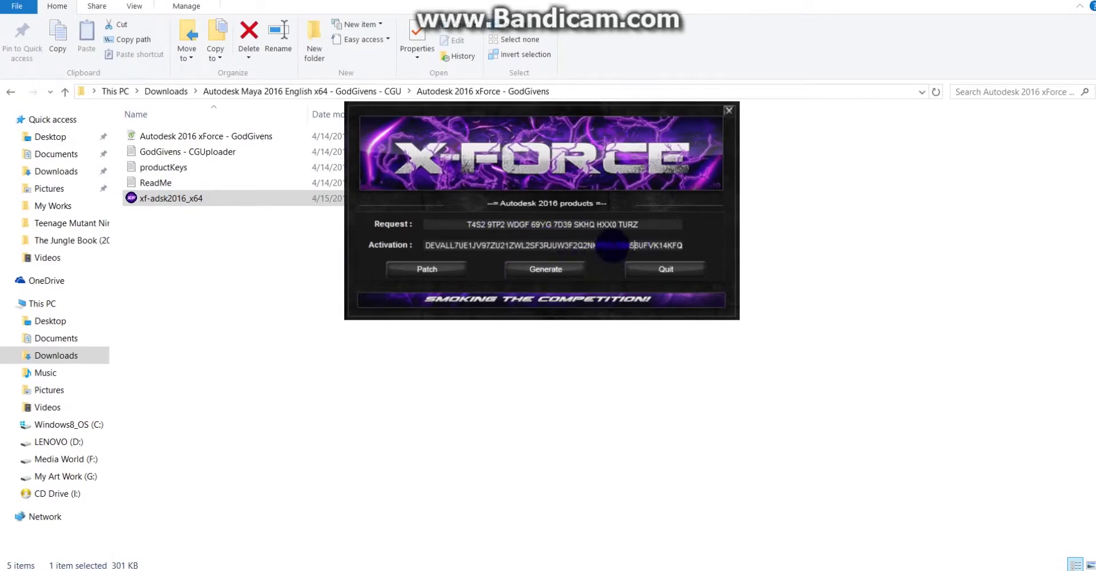
# - Copy the generated activation code and move the keygen to the lower right, clear of the request details
pyautogui.rightClick(610, 246)
pyautogui.click(652, 341)
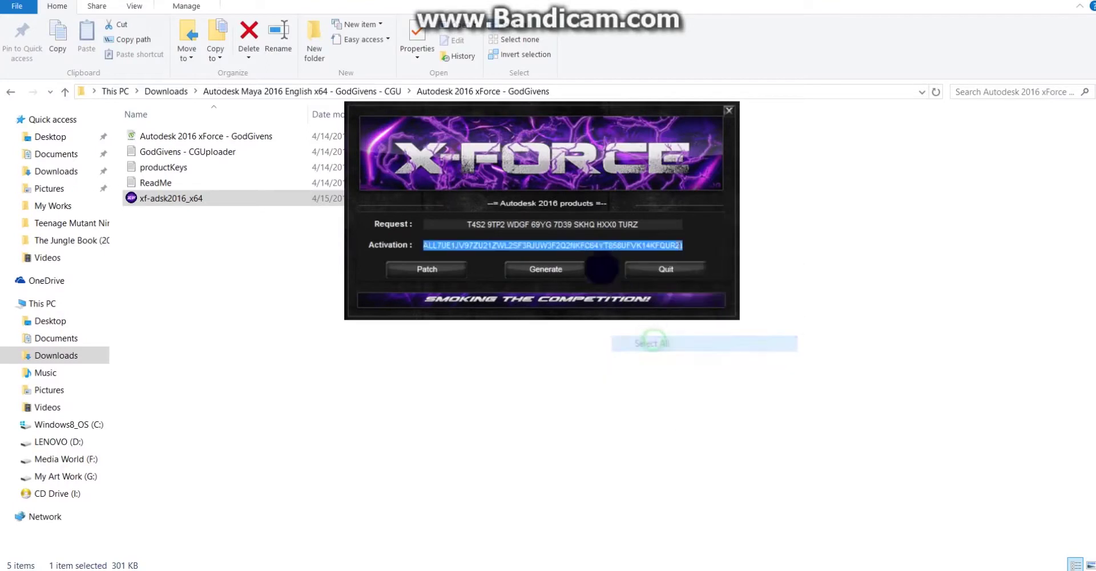
pyautogui.rightClick(587, 246)
pyautogui.click(617, 294)
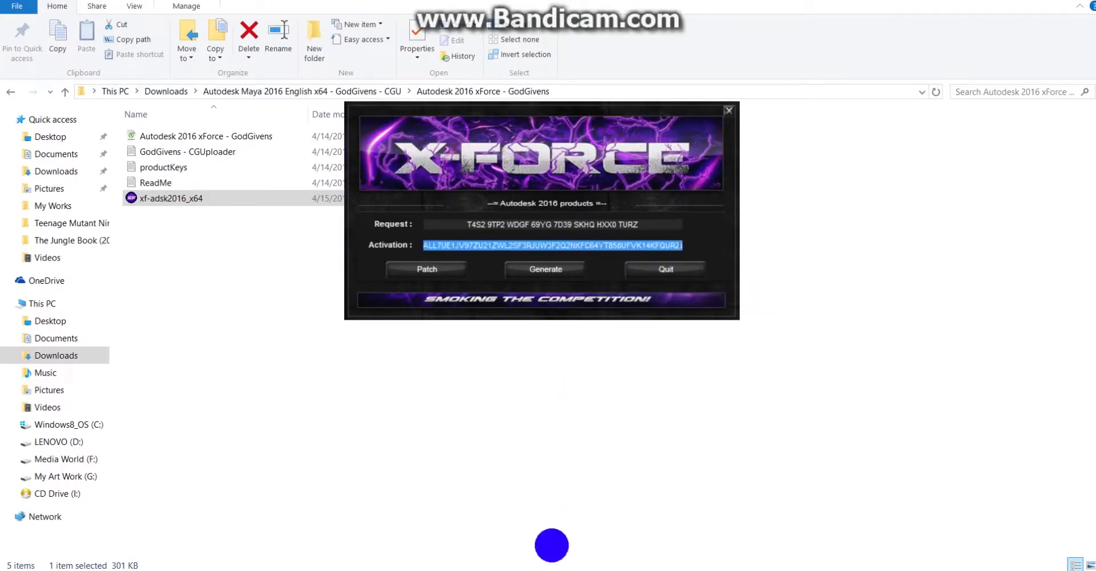
pyautogui.hotkey('alt', 'Tab')
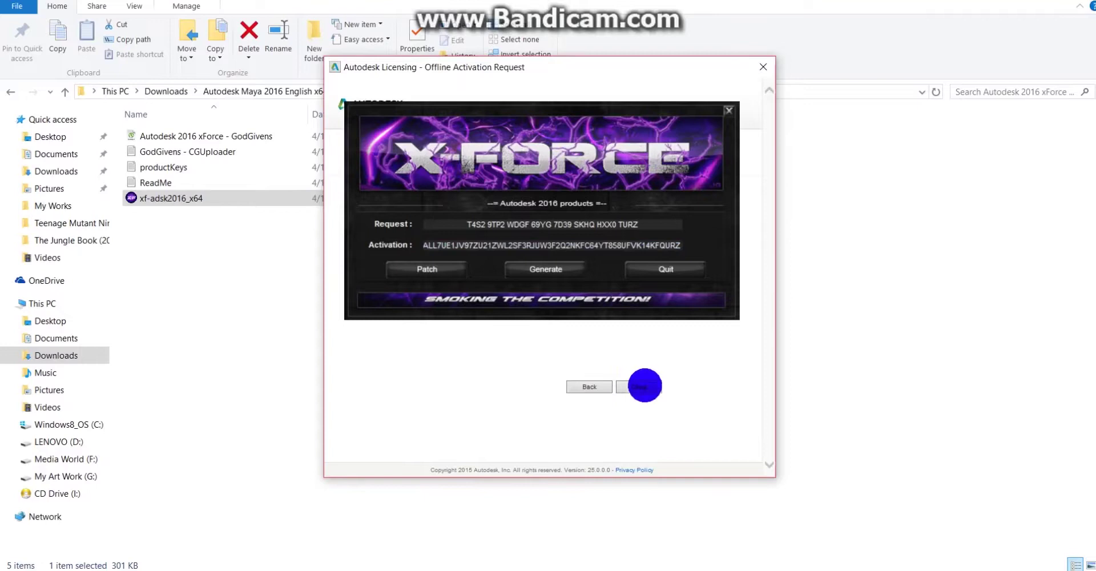
pyautogui.moveTo(698, 106)
pyautogui.mouseDown()
pyautogui.moveTo(758, 362)
pyautogui.moveTo(900, 329)
pyautogui.mouseUp()
# - Close the offline activation request, dismiss the data-collection and What's New prompts, and close the Output Window
pyautogui.click(640, 386)
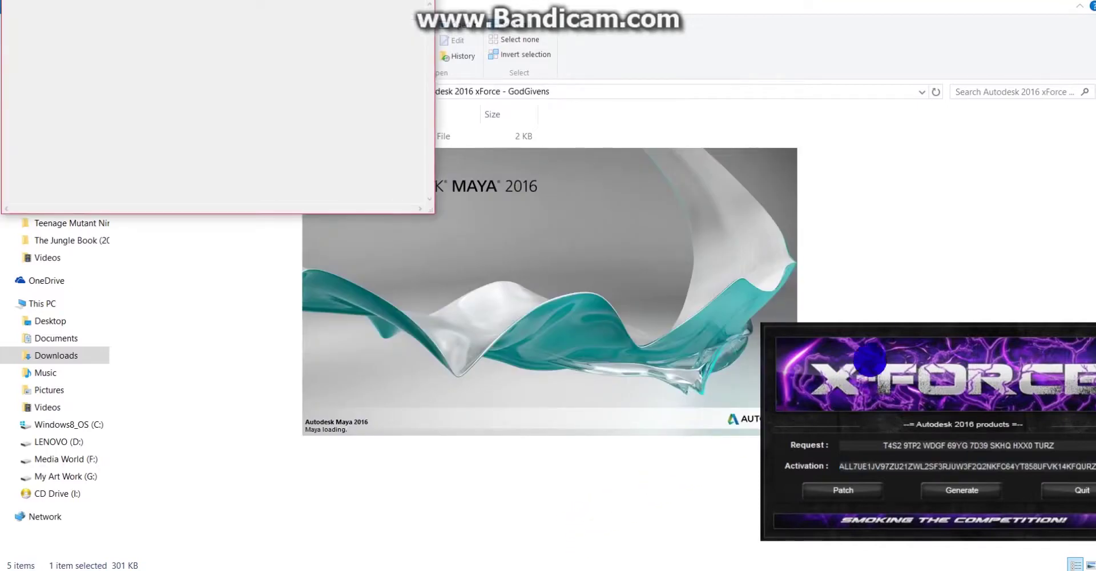
pyautogui.moveTo(879, 334)
pyautogui.mouseDown()
pyautogui.moveTo(662, 258)
pyautogui.moveTo(785, 338)
pyautogui.mouseUp()
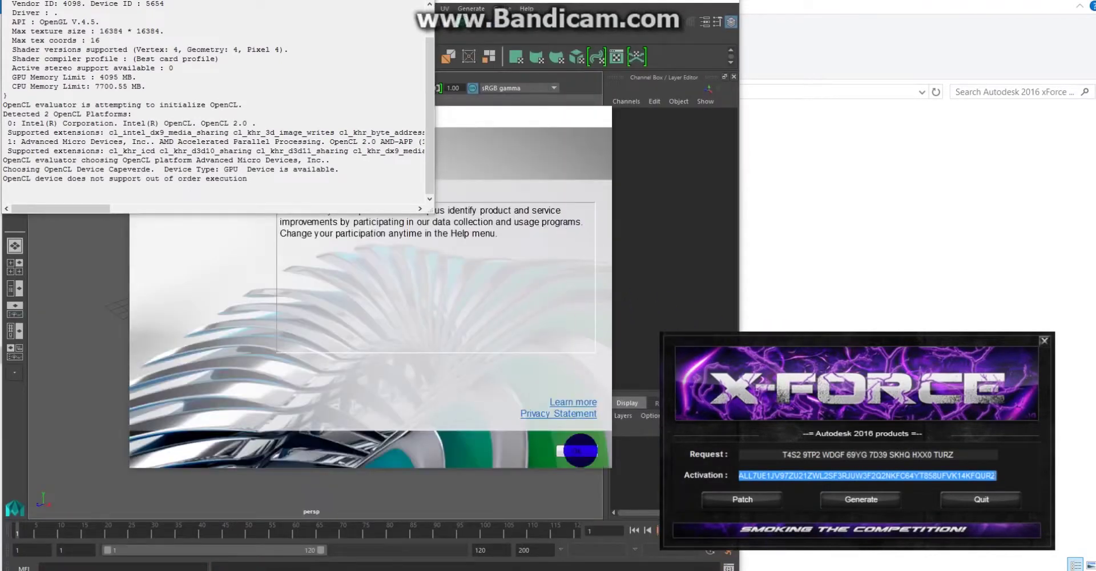
pyautogui.click(578, 451)
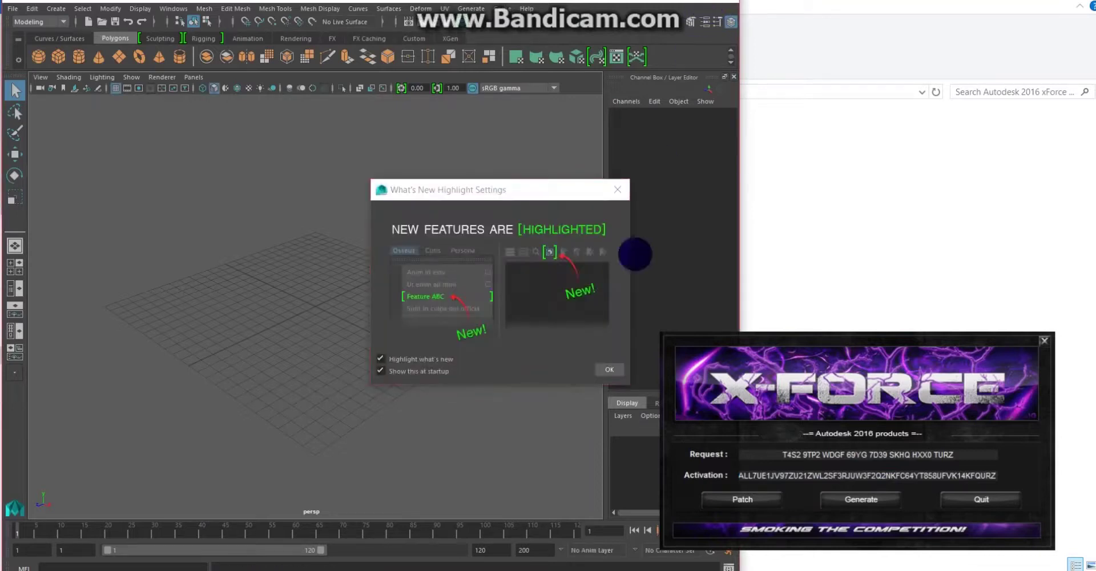
pyautogui.click(607, 370)
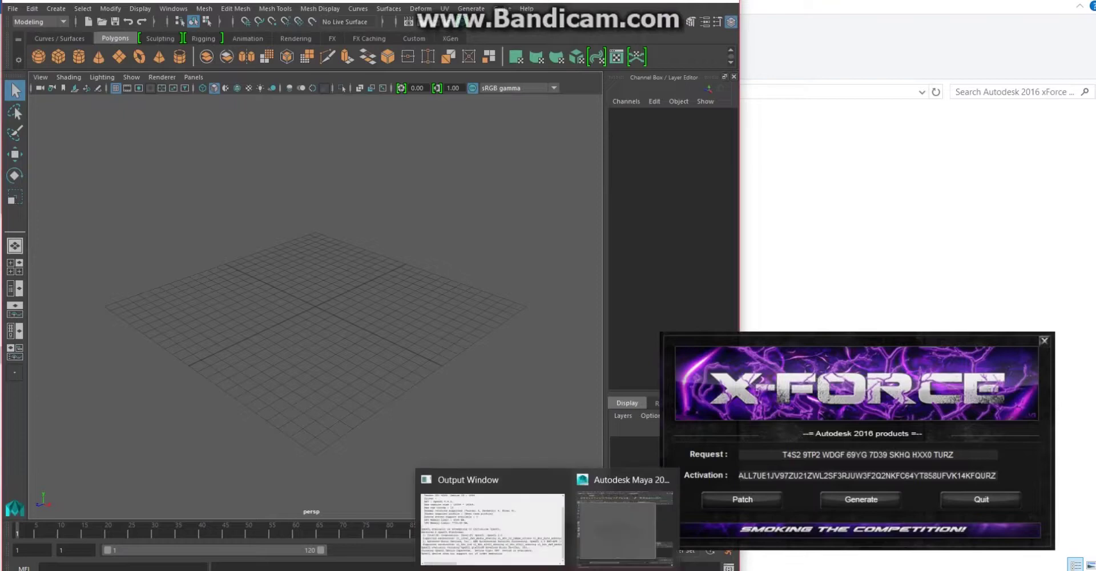
pyautogui.moveTo(557, 487)
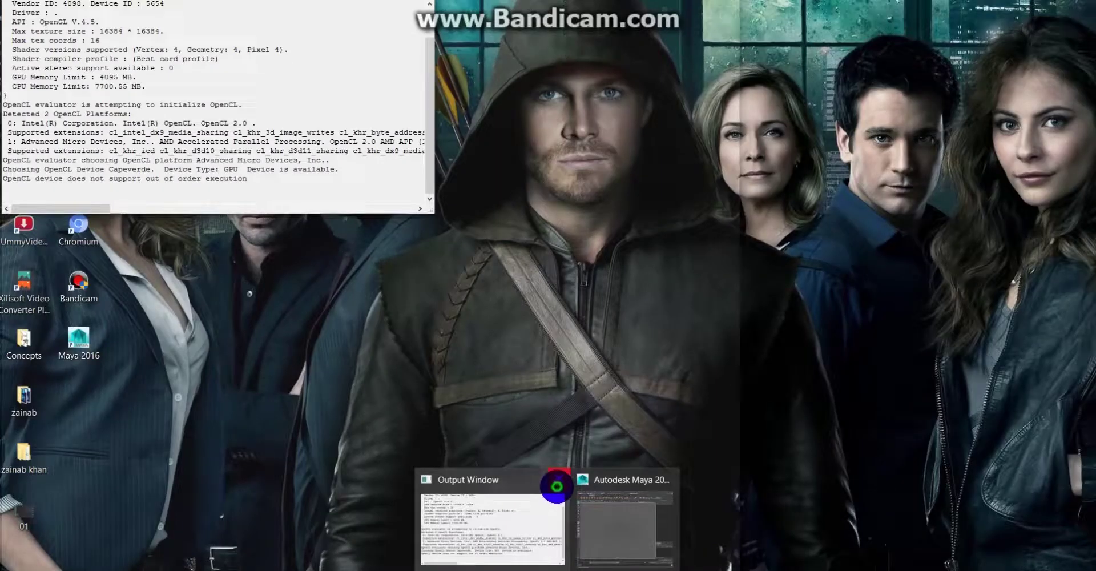
pyautogui.click(558, 479)
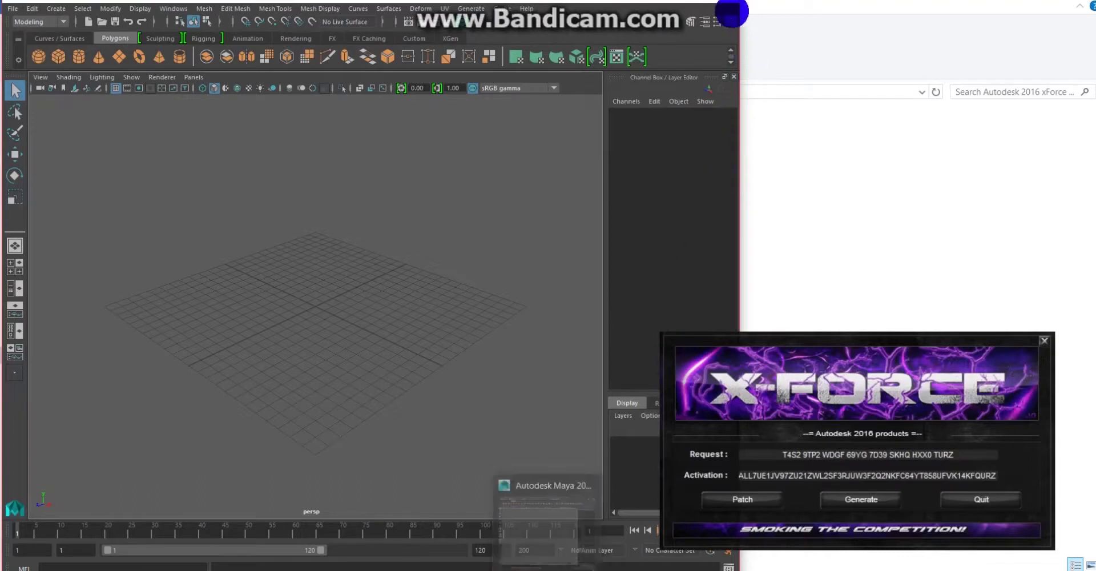
# - Minimize Maya, relaunch Autodesk Maya 2016 from Start, and place the keygen beside the licensing dialog
pyautogui.click(732, 13)
pyautogui.press('super')
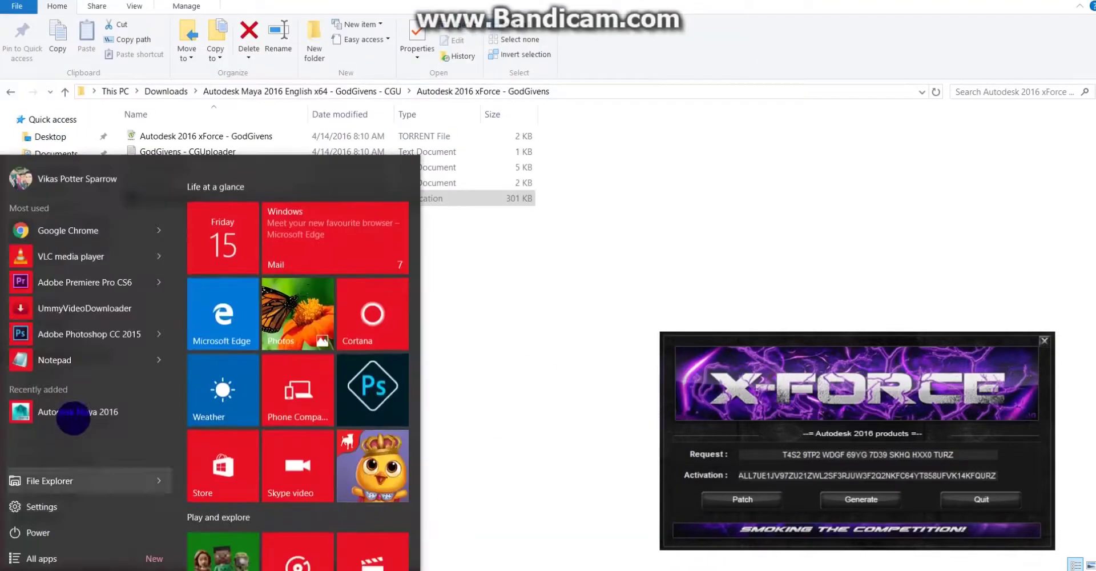
pyautogui.click(74, 418)
pyautogui.moveTo(56, 394)
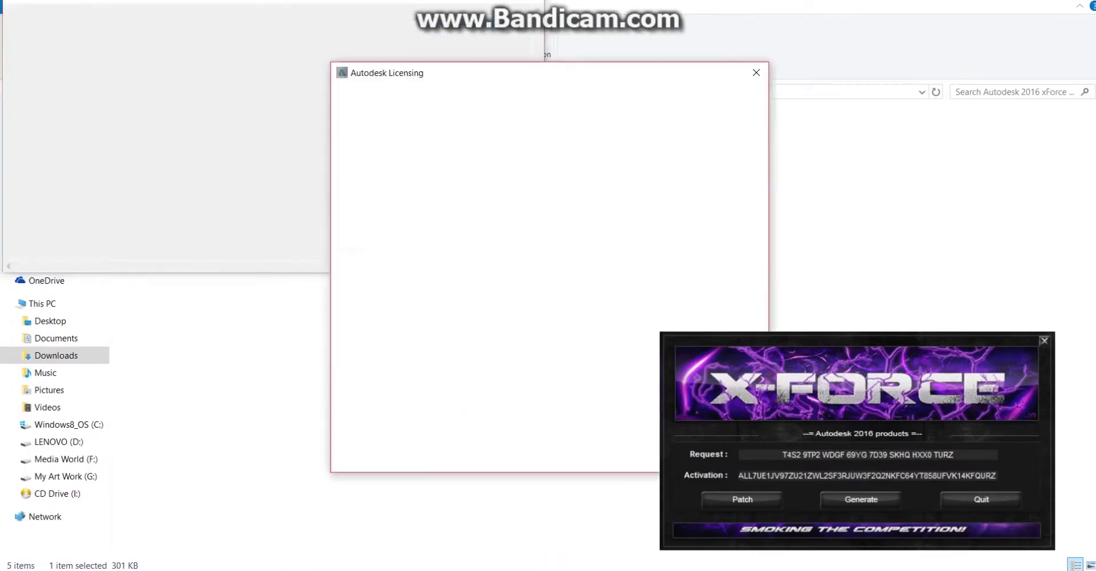
pyautogui.moveTo(724, 334); pyautogui.dragTo(696, 104)
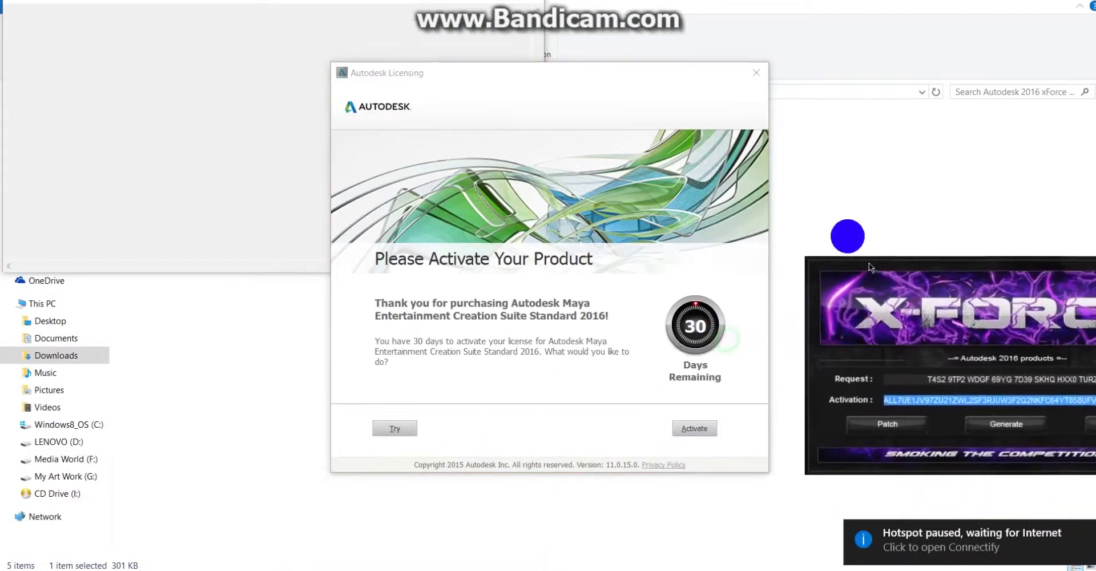
# - Begin activation, choose 'I have an activation code', paste the generated code into the fields, and submit
pyautogui.click(689, 430)
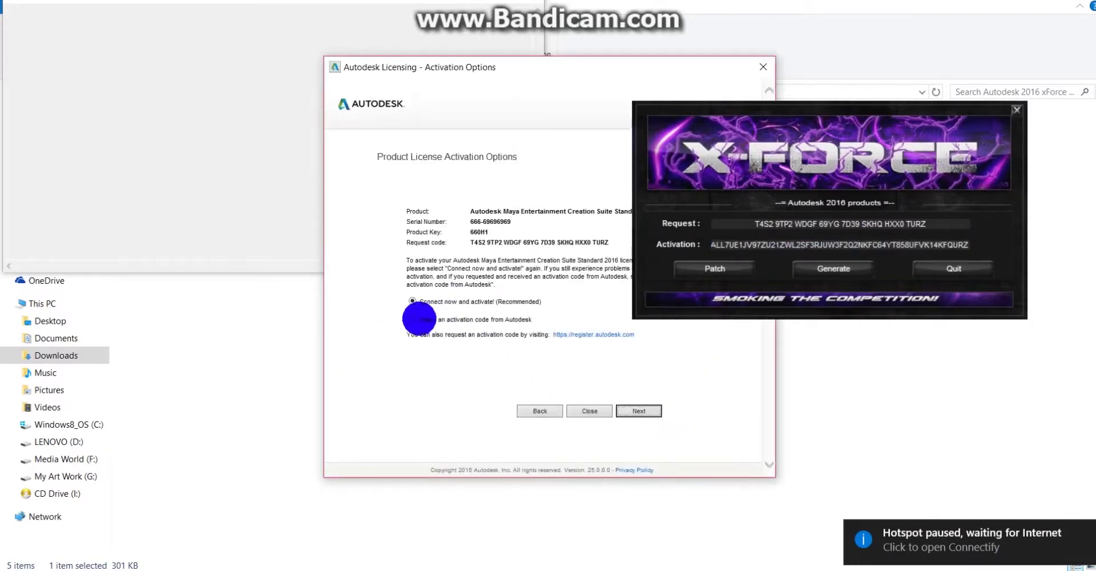
pyautogui.click(411, 318)
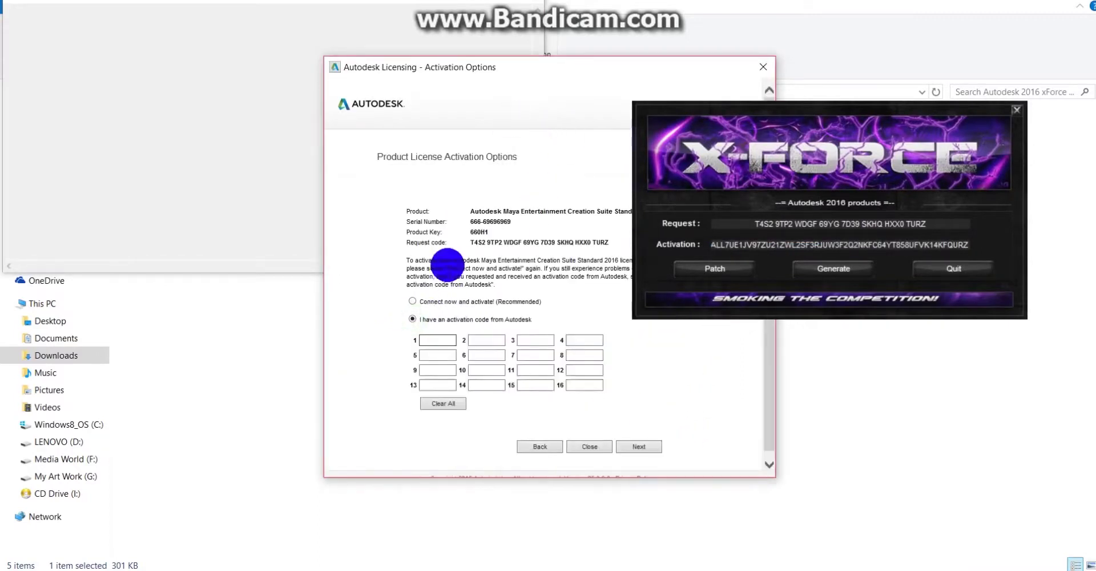
pyautogui.rightClick(435, 340)
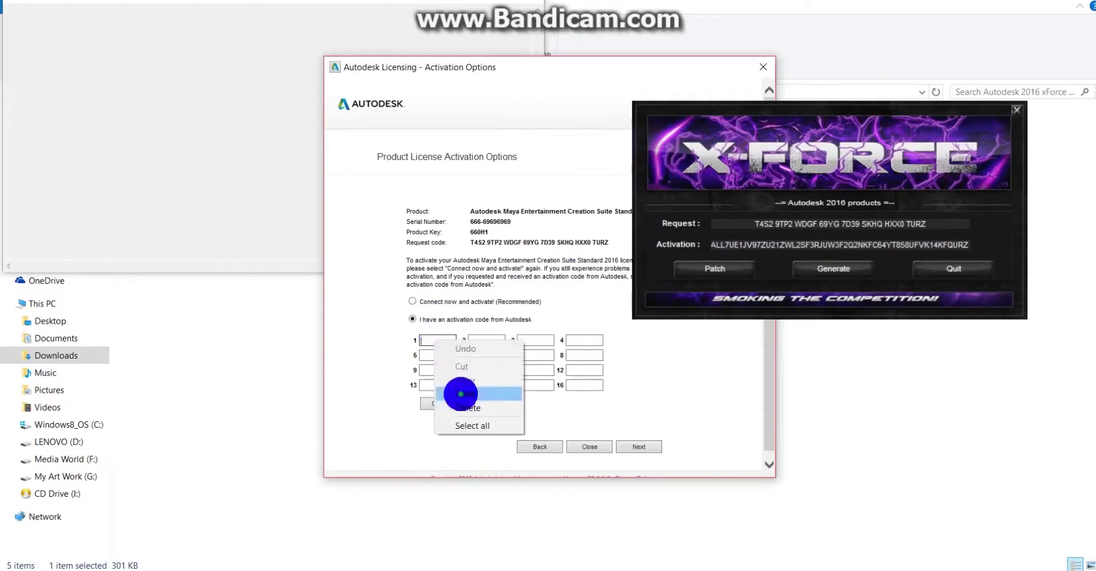
pyautogui.click(460, 393)
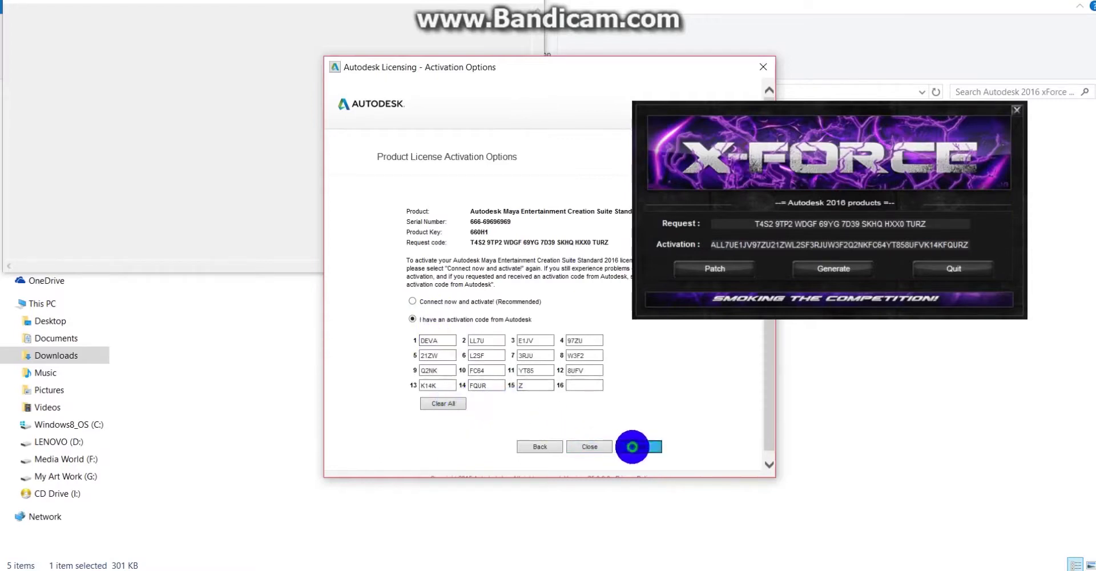
pyautogui.click(633, 445)
# - Return to code entry, apply the X-Force Patch, confirm it, and resubmit the activation code
pyautogui.click(529, 382)
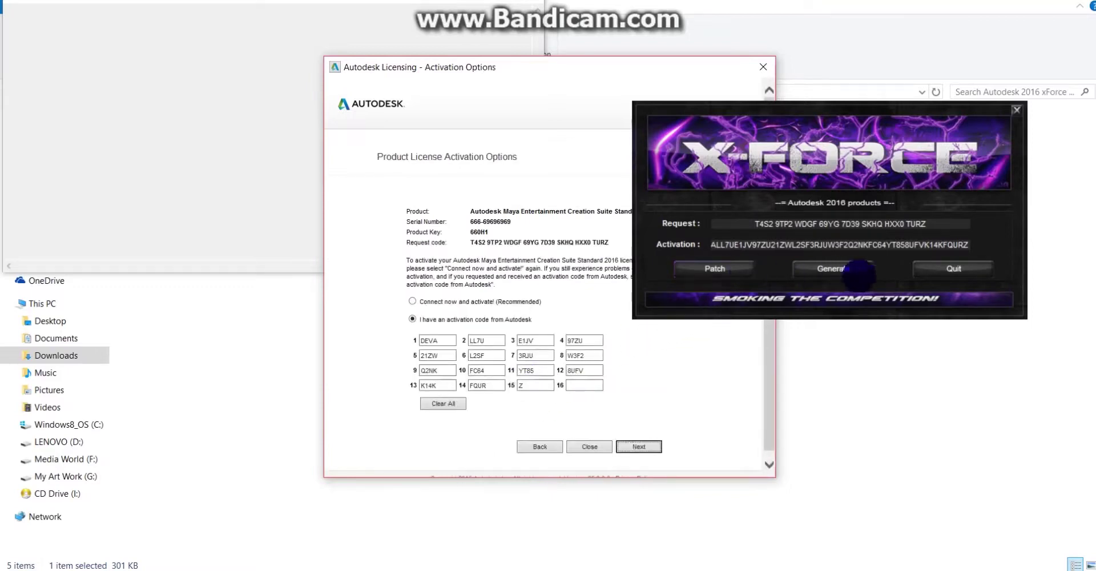
pyautogui.click(737, 273)
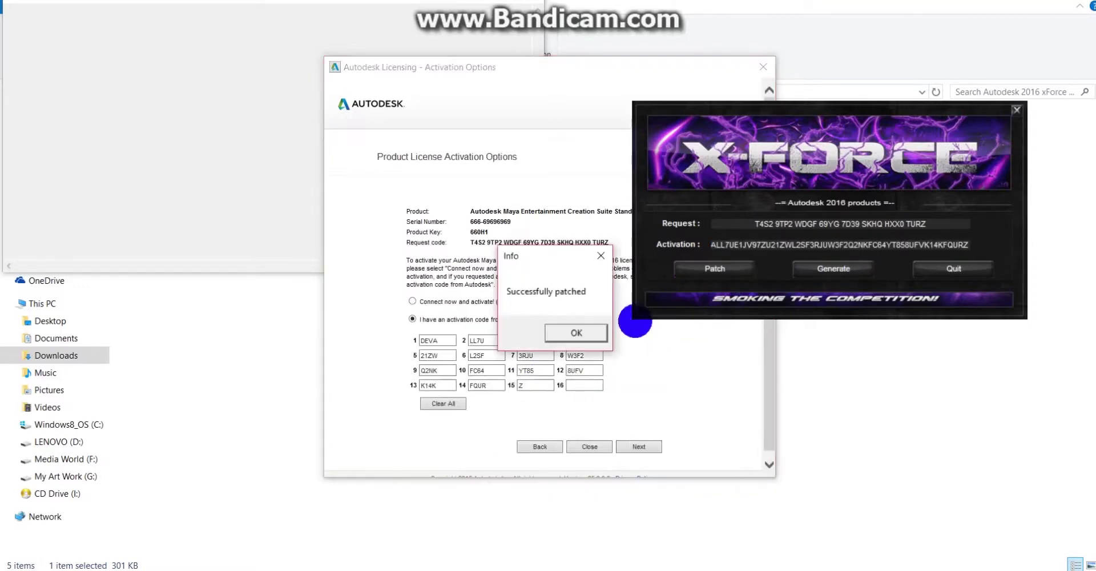
pyautogui.click(575, 333)
pyautogui.click(644, 448)
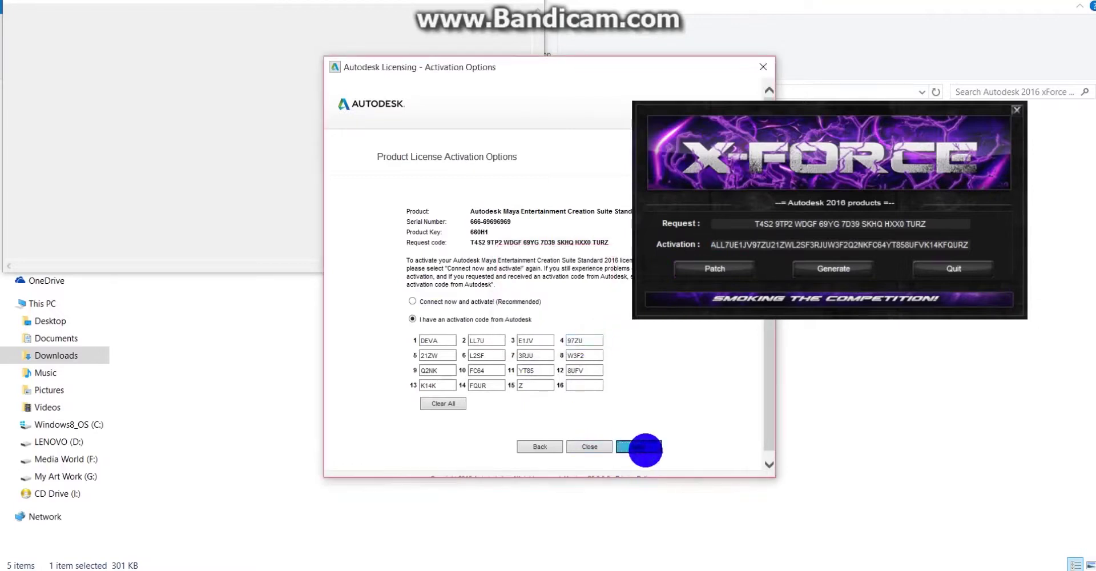
# - Finish activation, then close the Output Window, the keygen, and the What's New notice
pyautogui.click(679, 406)
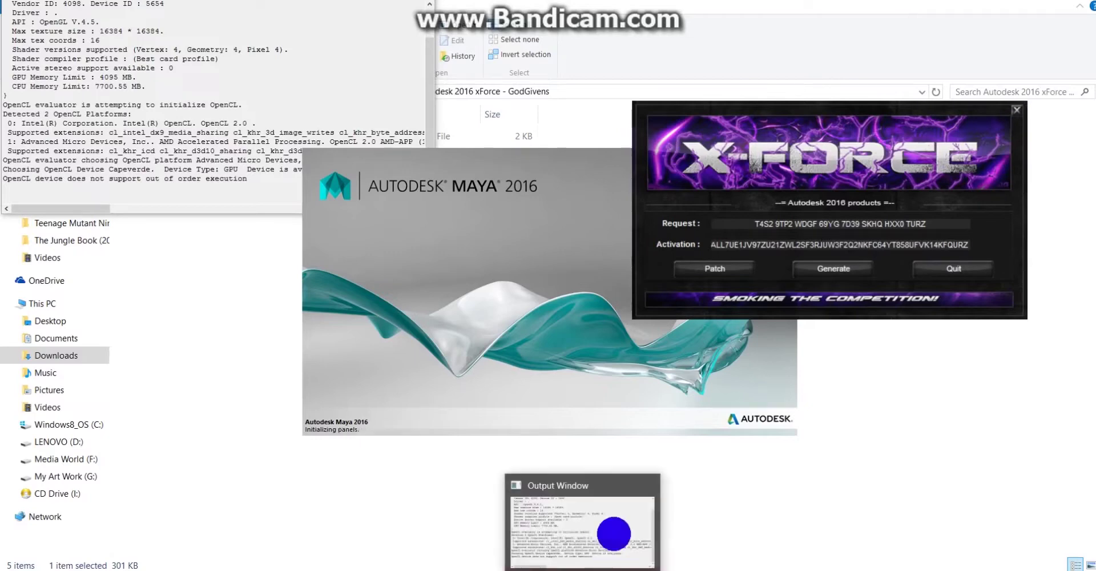
pyautogui.click(649, 488)
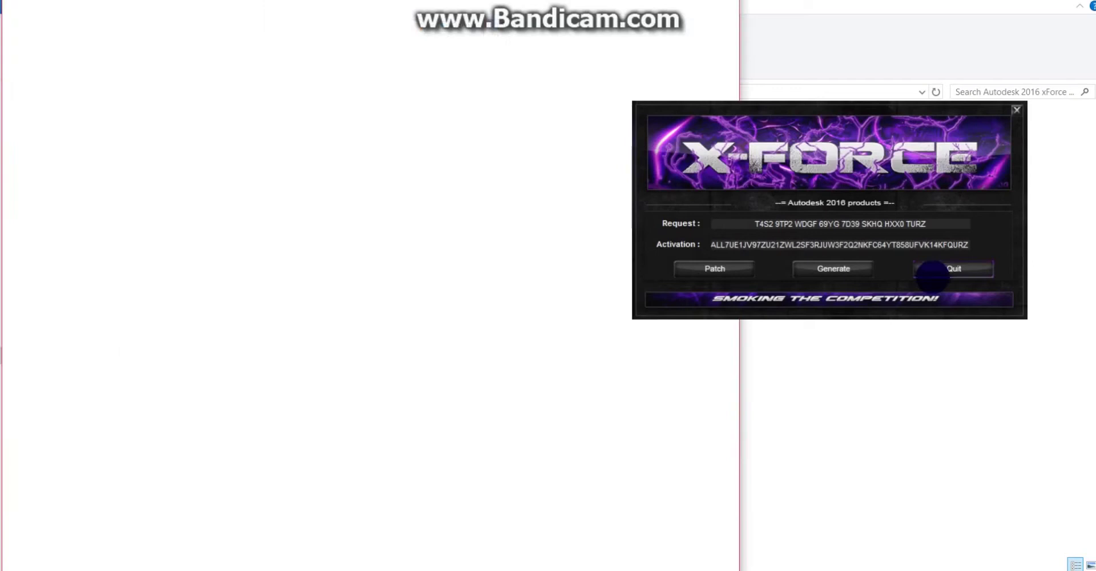
pyautogui.click(936, 270)
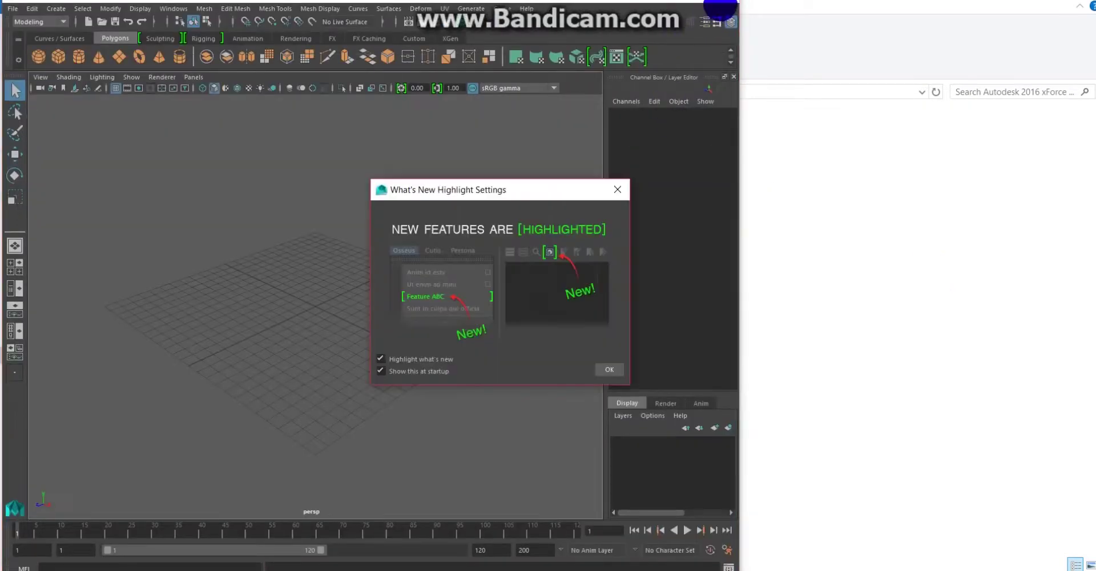
pyautogui.click(609, 370)
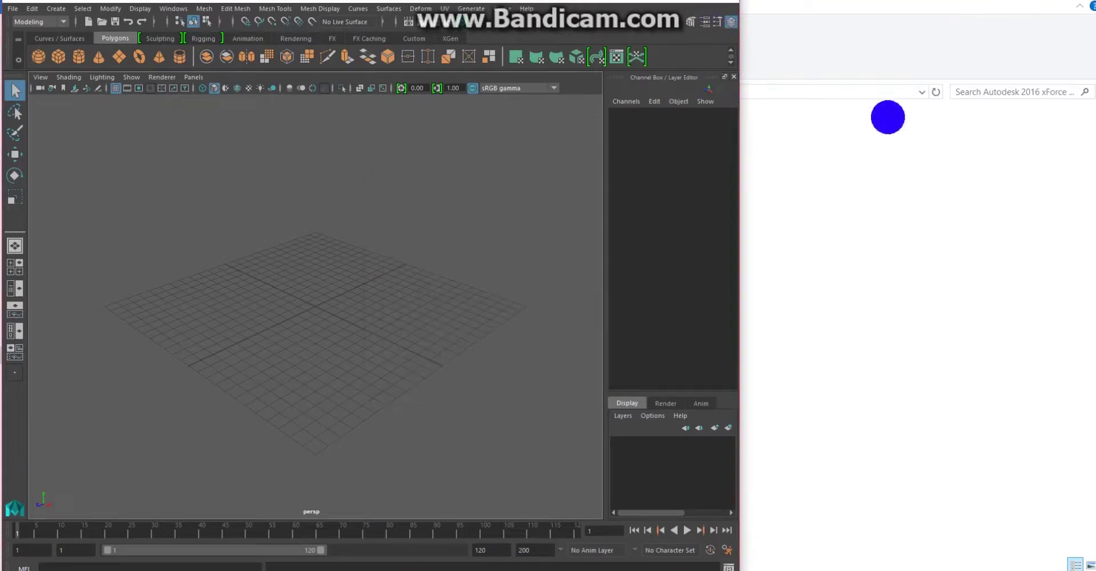
# - Close Maya, discarding the unsaved scene with Don't Save
pyautogui.click(616, 324)
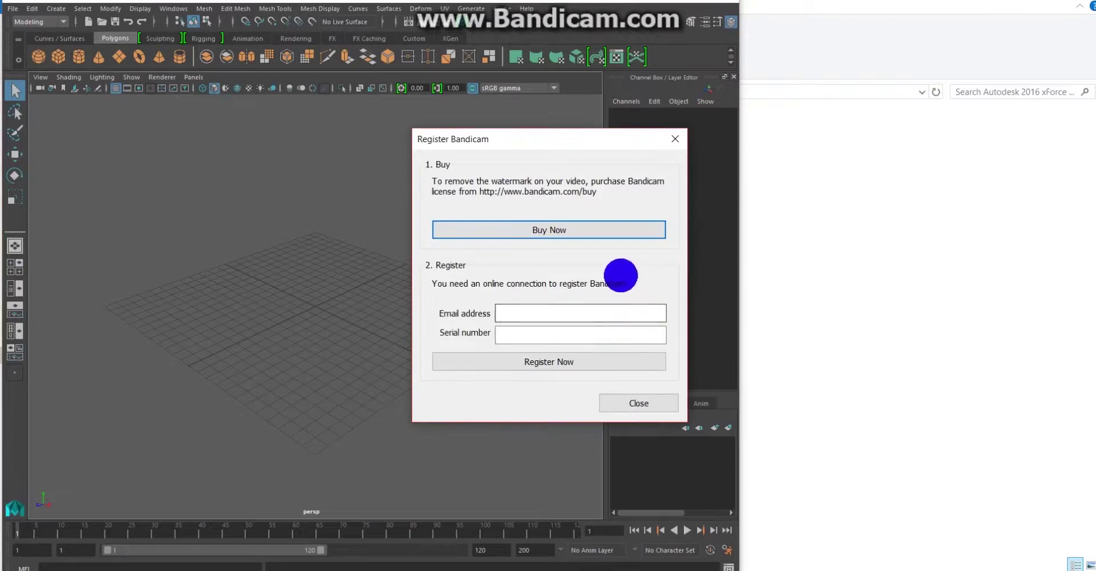
pyautogui.click(637, 401)
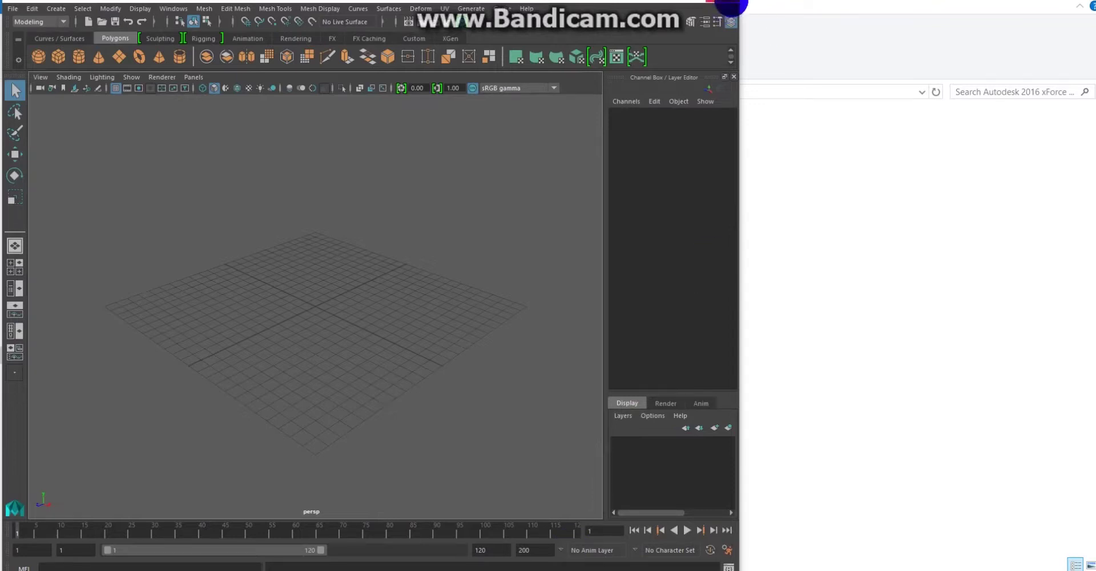
pyautogui.click(731, 6)
pyautogui.click(538, 282)
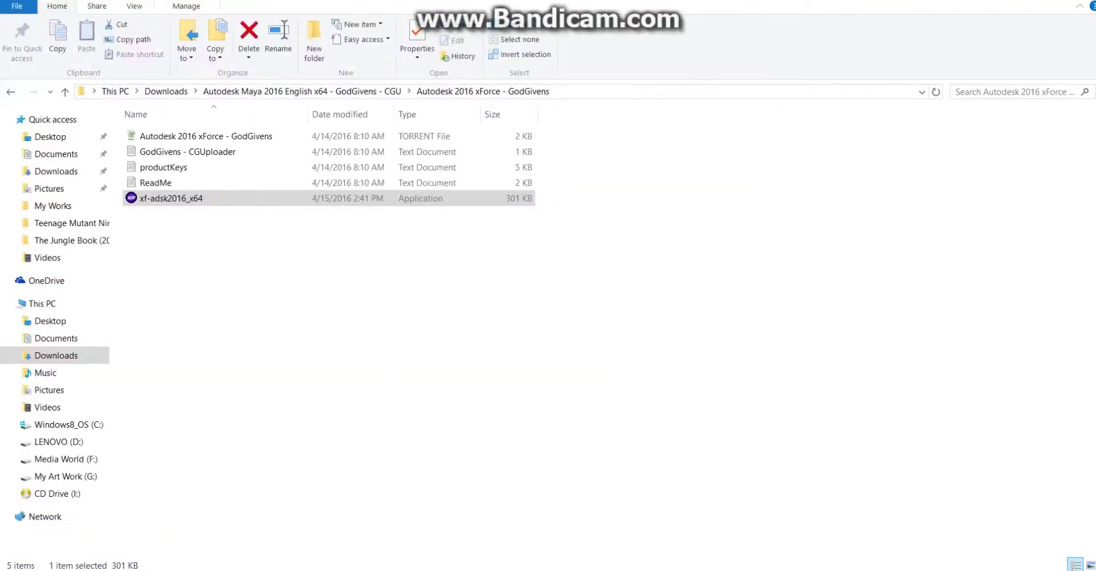
# - Relaunch Autodesk Maya 2016 from Start and turn off 'Highlight what's new' in the What's New dialog
pyautogui.press('super')
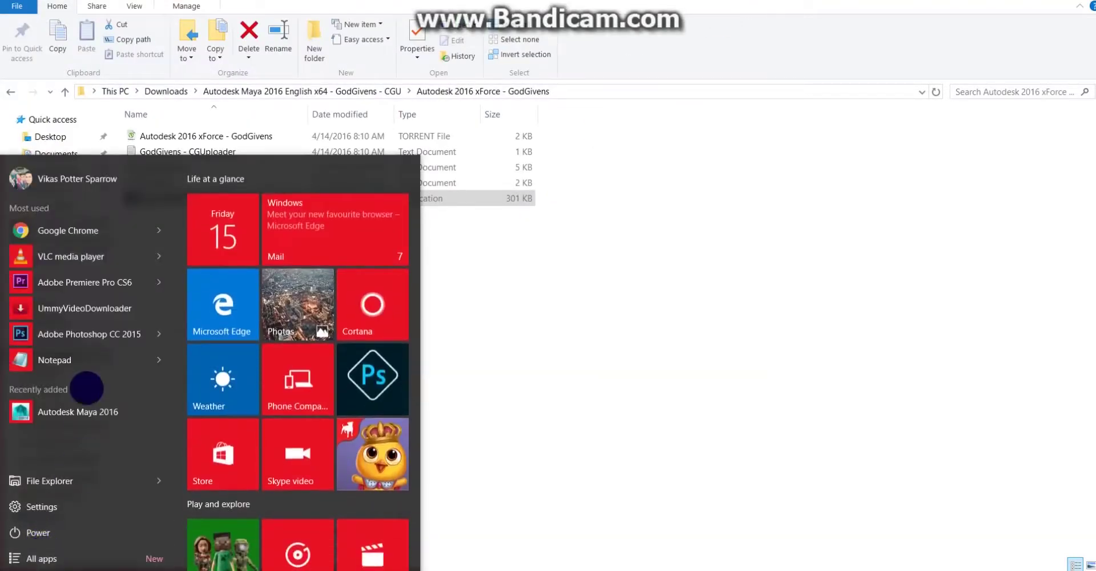
pyautogui.click(86, 406)
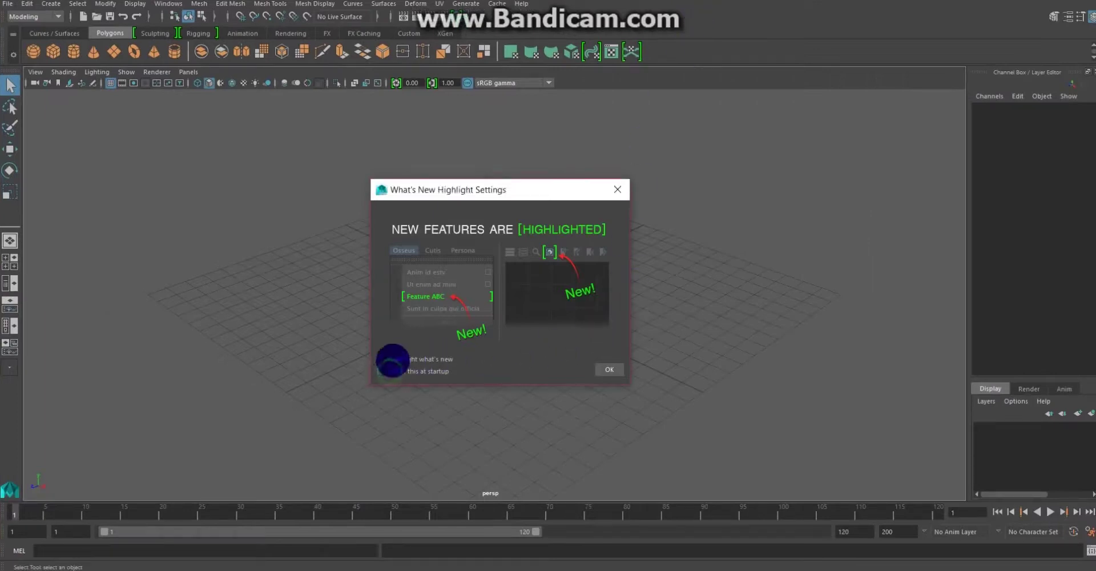
pyautogui.click(392, 360)
pyautogui.click(607, 369)
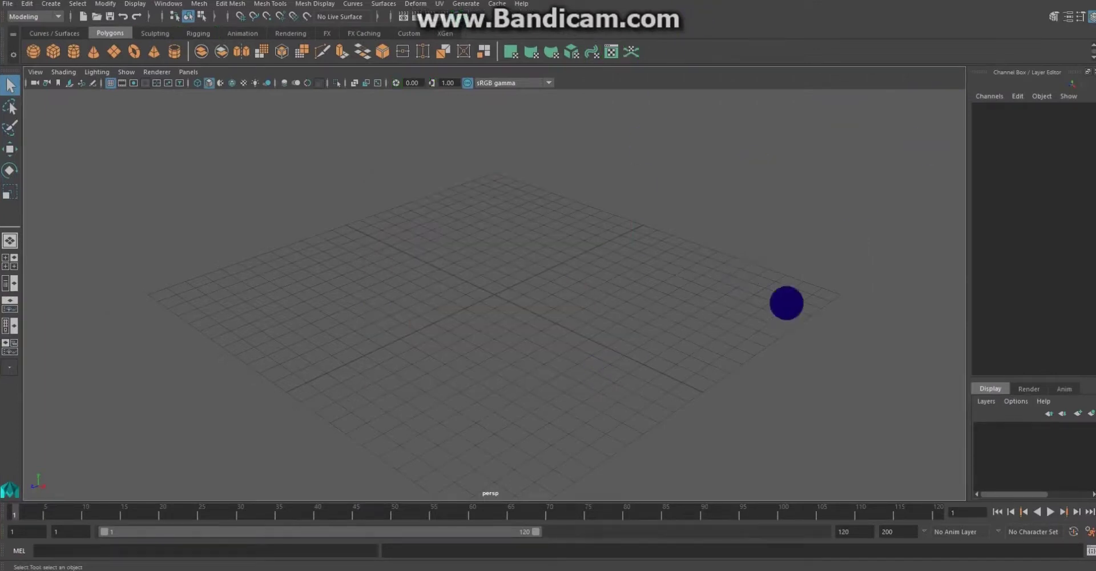